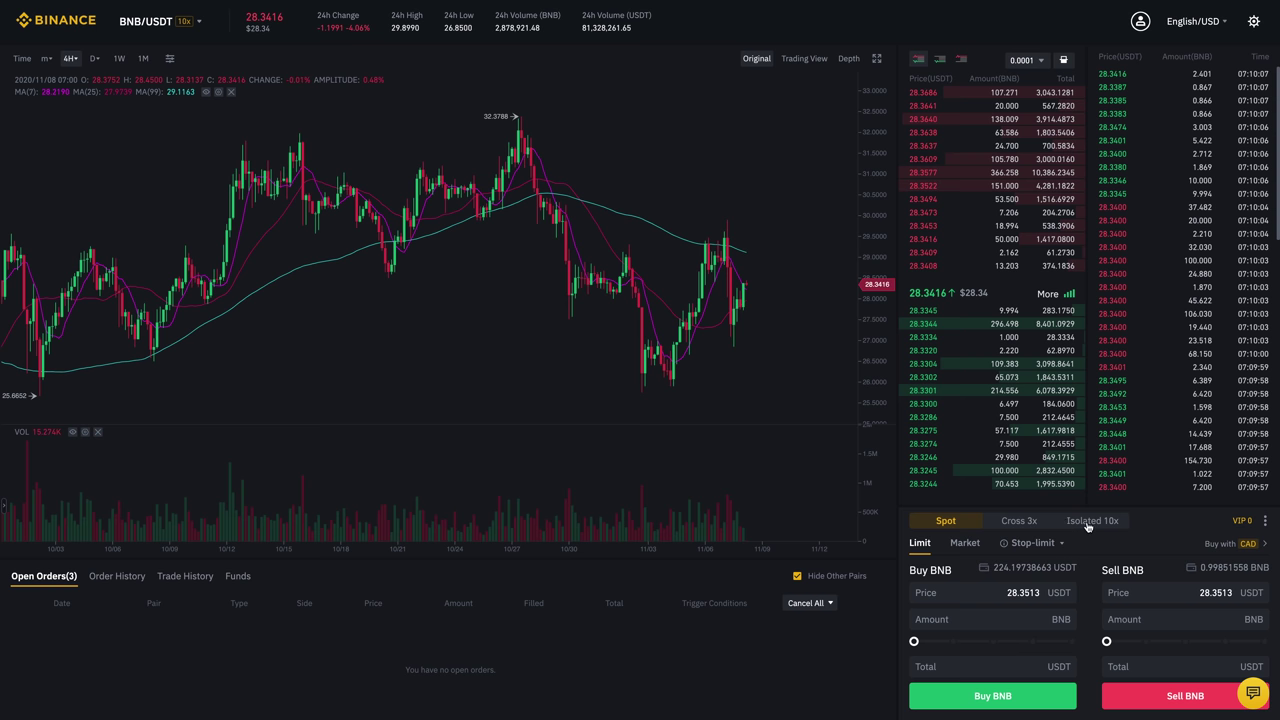
Switch to Cross 3x margin trading and transfer the full available BNB balance from Spot to the Margin Wallet.
{"action": "mouse_move", "coordinate": [915, 322]}
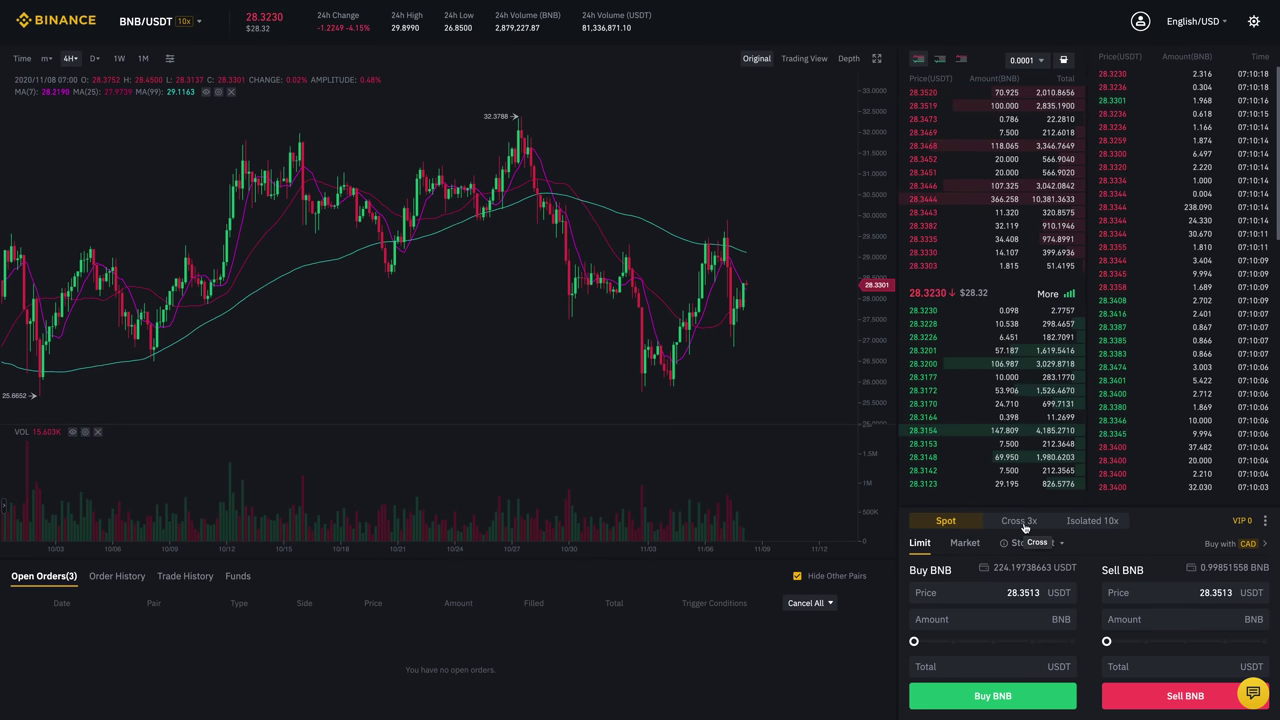
{"action": "left_click", "coordinate": [1022, 522]}
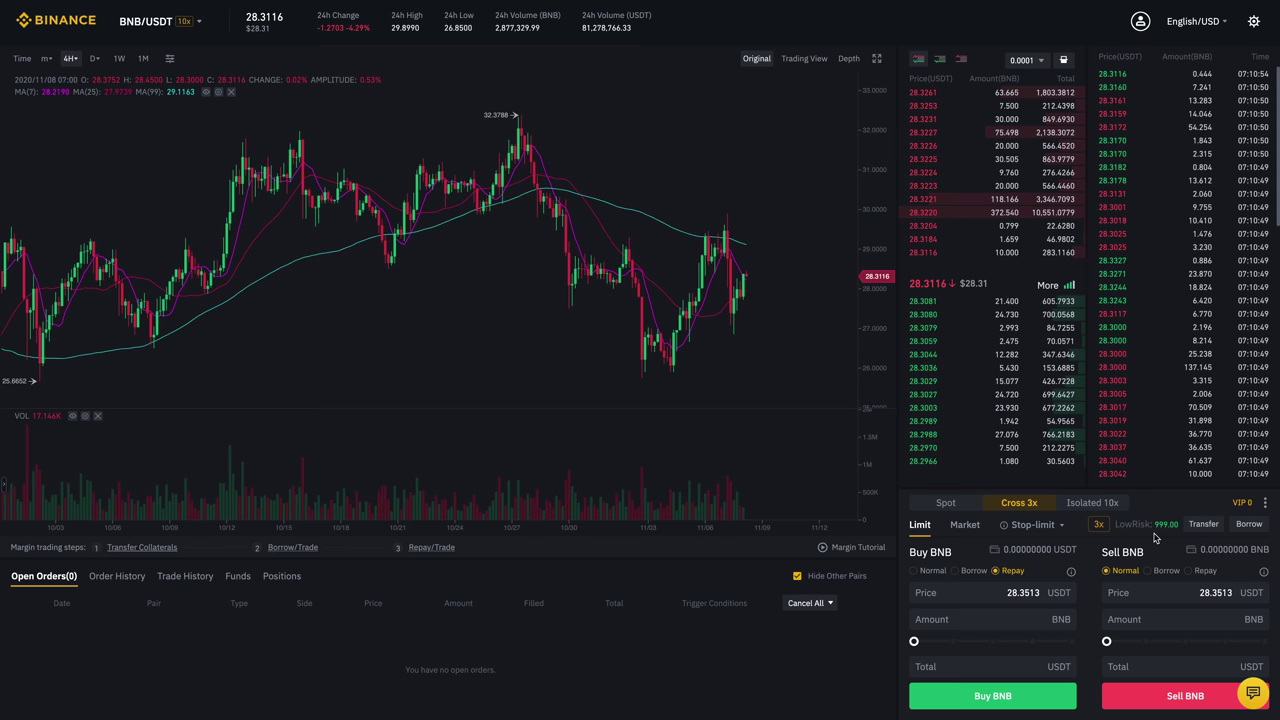
{"action": "left_click", "coordinate": [1204, 525]}
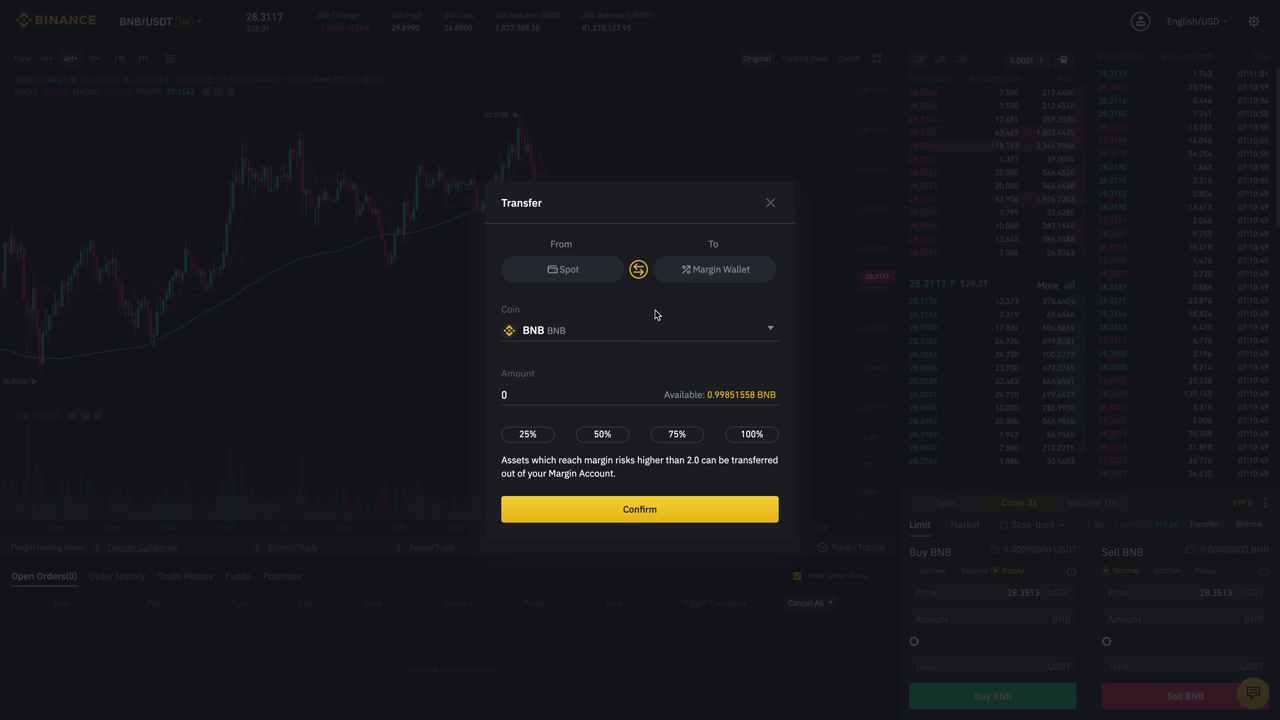
{"action": "left_click", "coordinate": [737, 396]}
{"action": "left_click", "coordinate": [740, 510]}
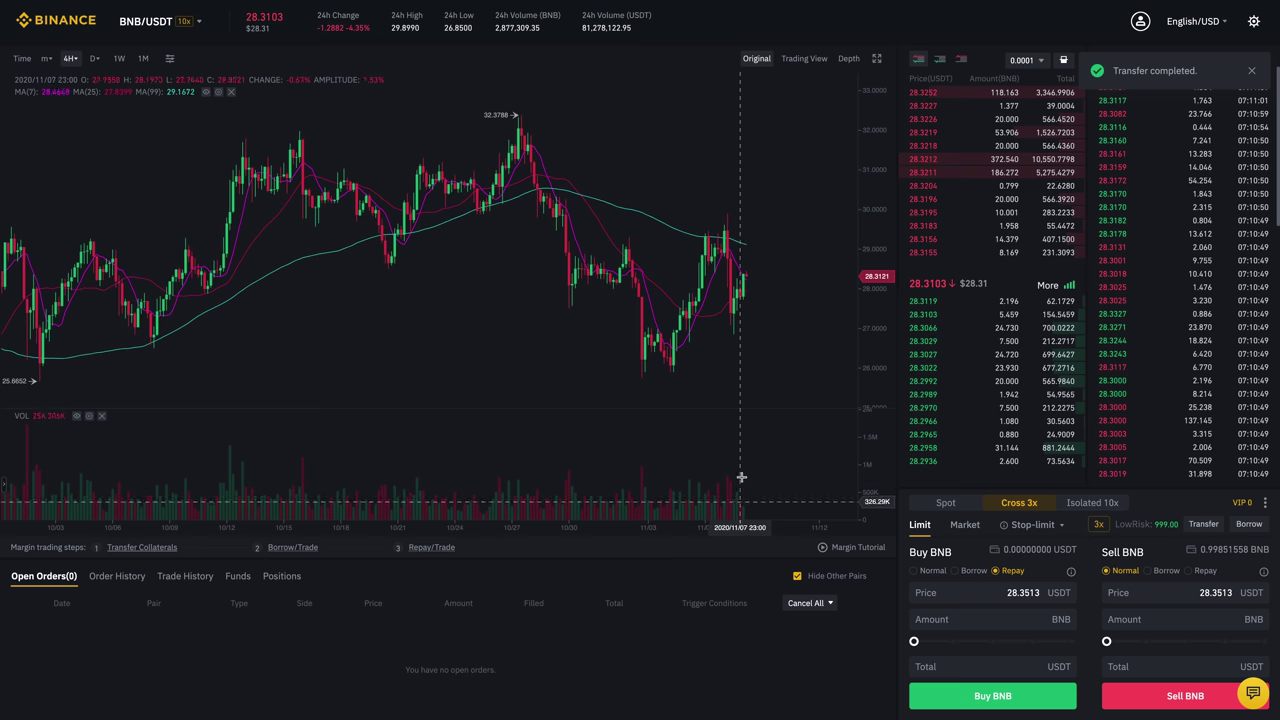
Transfer the full available USDT balance from Spot to the Margin Wallet.
{"action": "left_click", "coordinate": [1203, 524]}
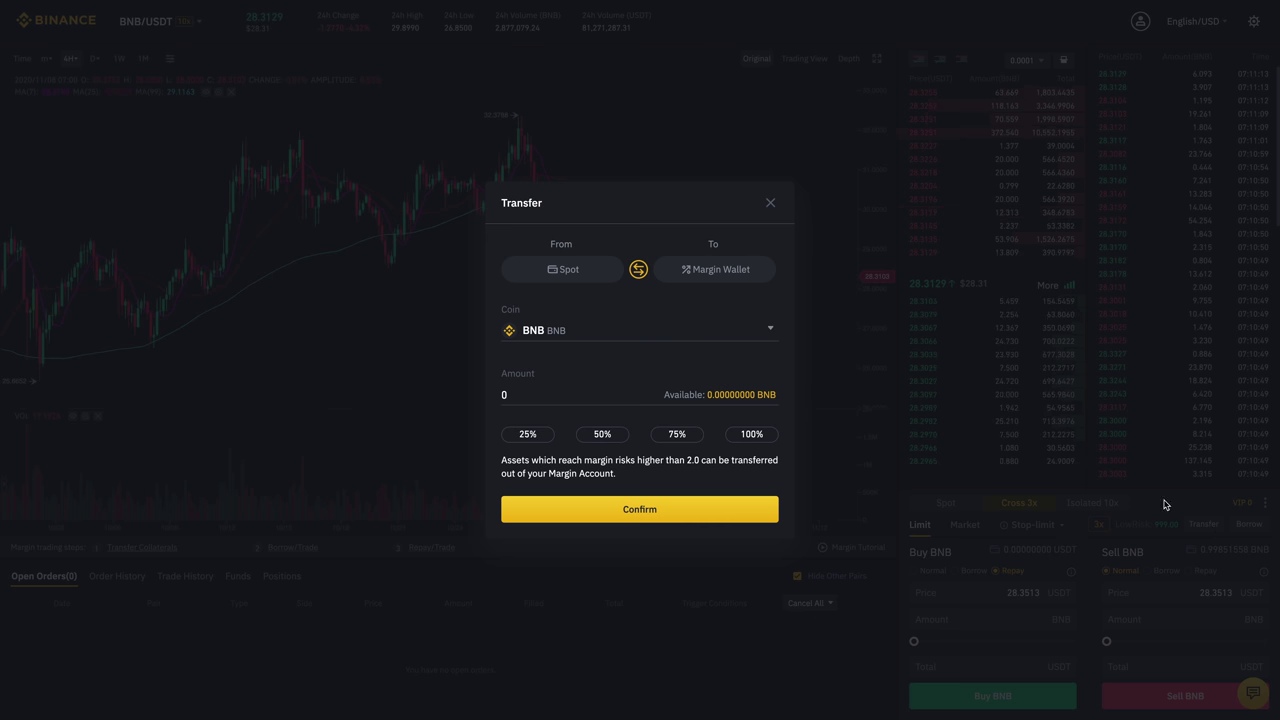
{"action": "left_click", "coordinate": [579, 333]}
{"action": "left_click", "coordinate": [577, 334]}
{"action": "type", "text": "u"}
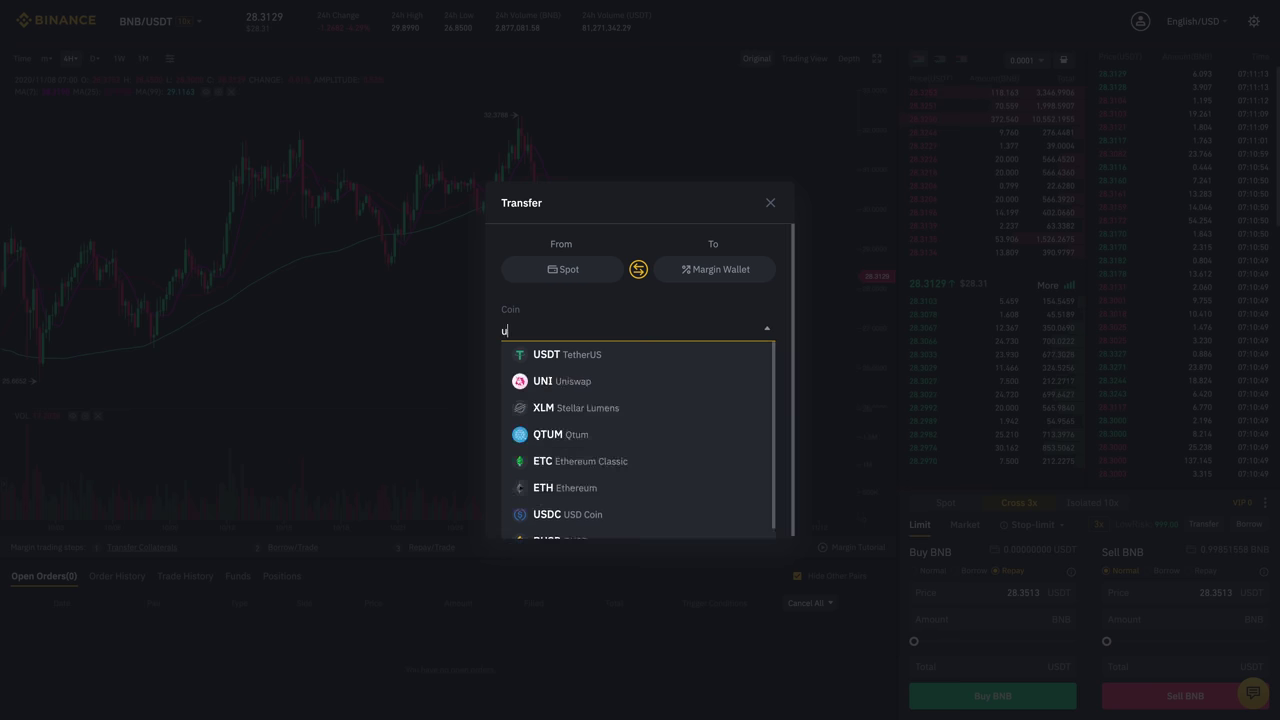
{"action": "type", "text": "sdt"}
{"action": "left_click", "coordinate": [566, 354]}
{"action": "left_click", "coordinate": [736, 396]}
{"action": "left_click", "coordinate": [693, 512]}
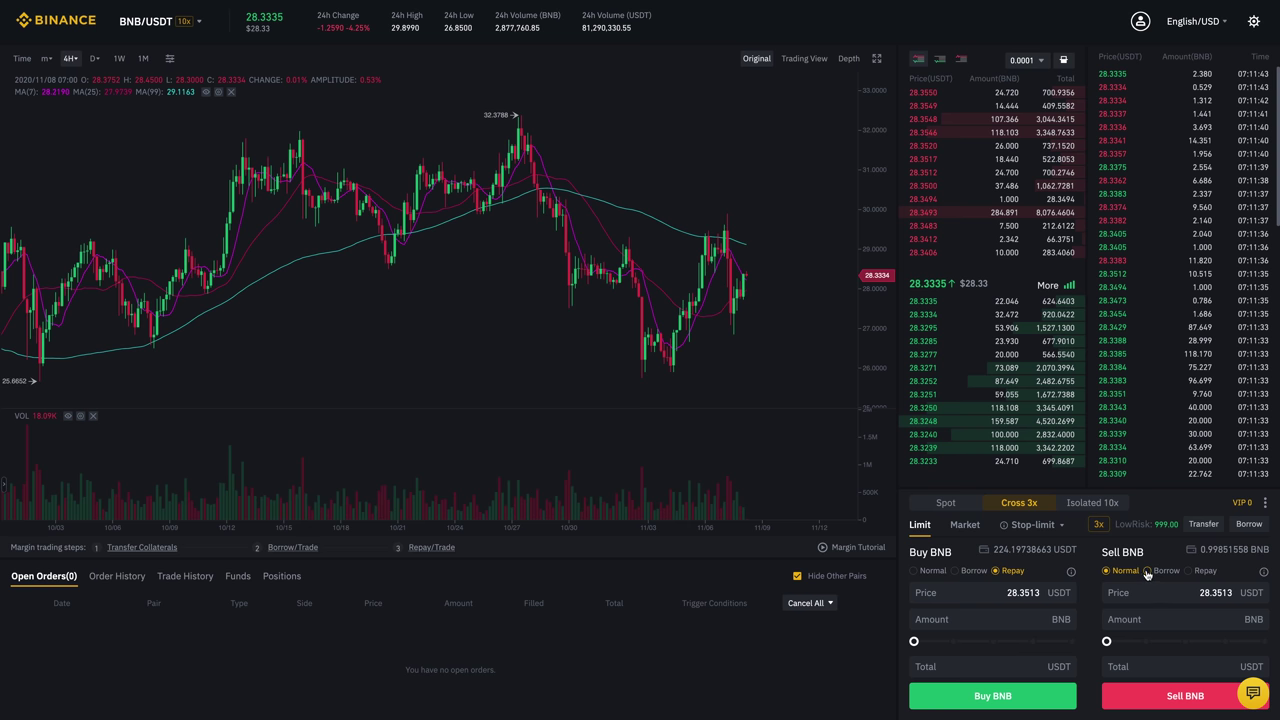
Set the BNB limit sell order to Borrow mode with an amount of 0.4 BNB.
{"action": "left_click", "coordinate": [1157, 577]}
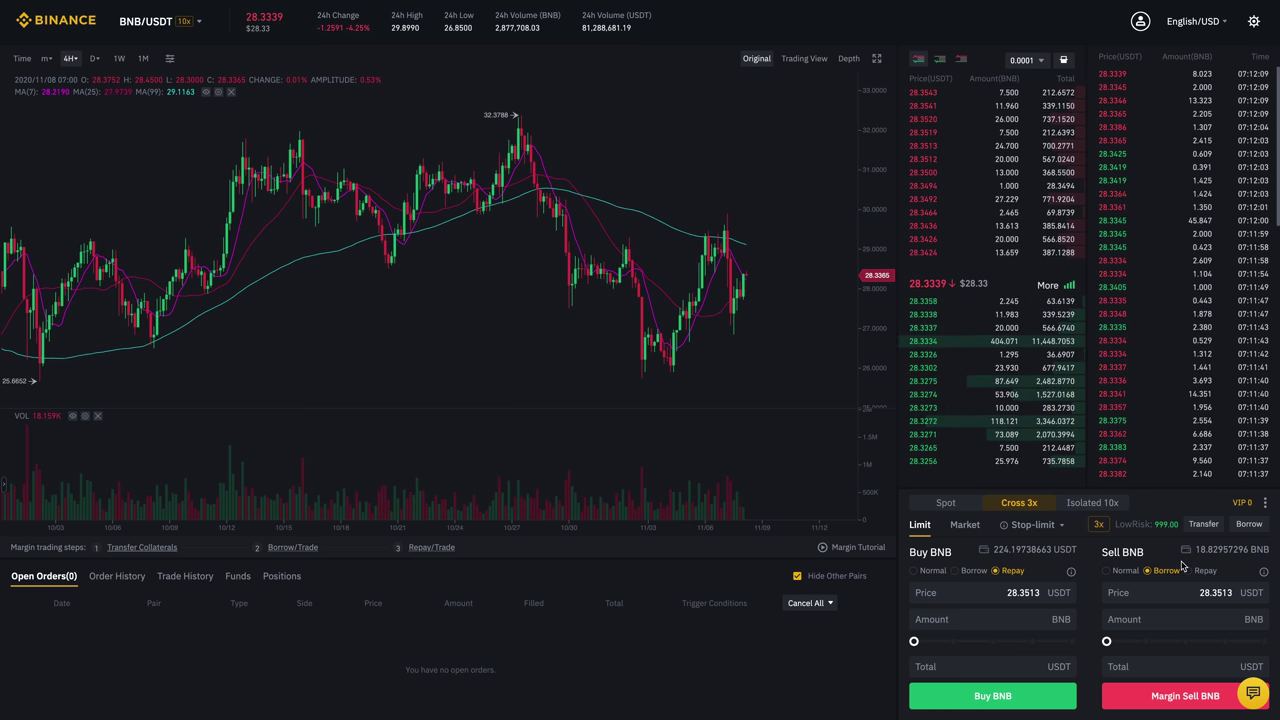
{"action": "left_click", "coordinate": [1209, 619]}
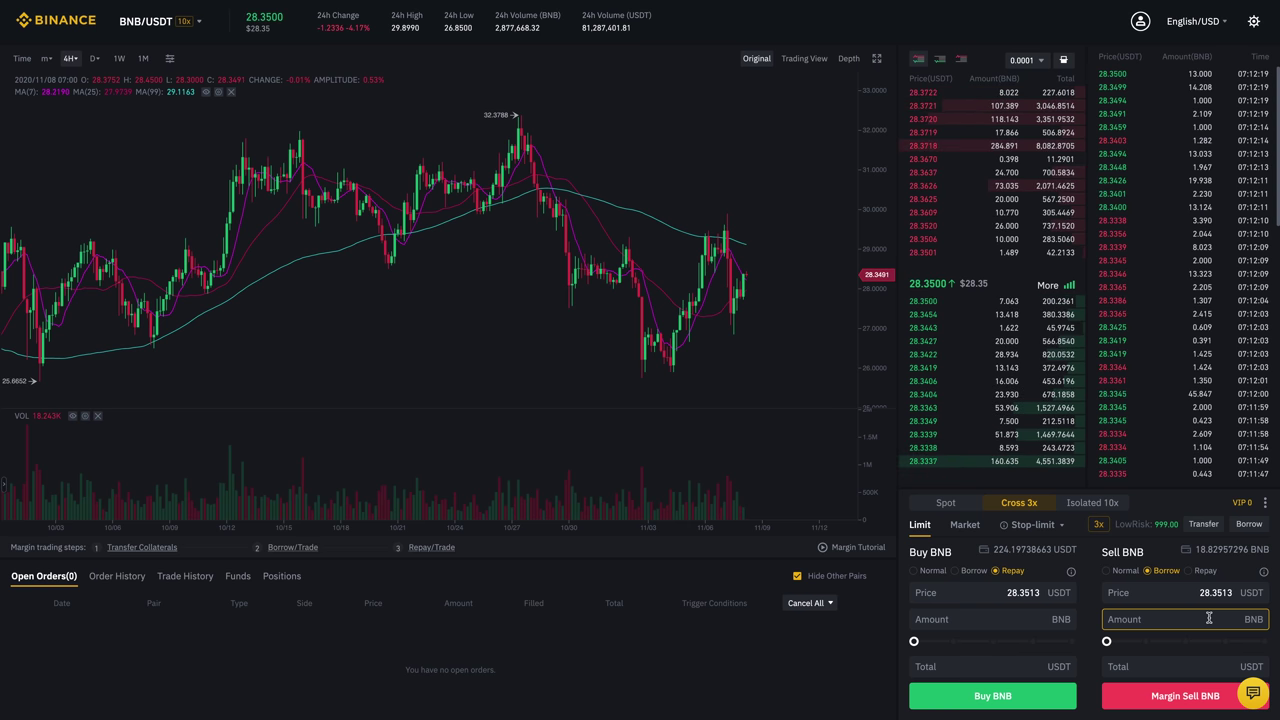
{"action": "type", "text": "0.4"}
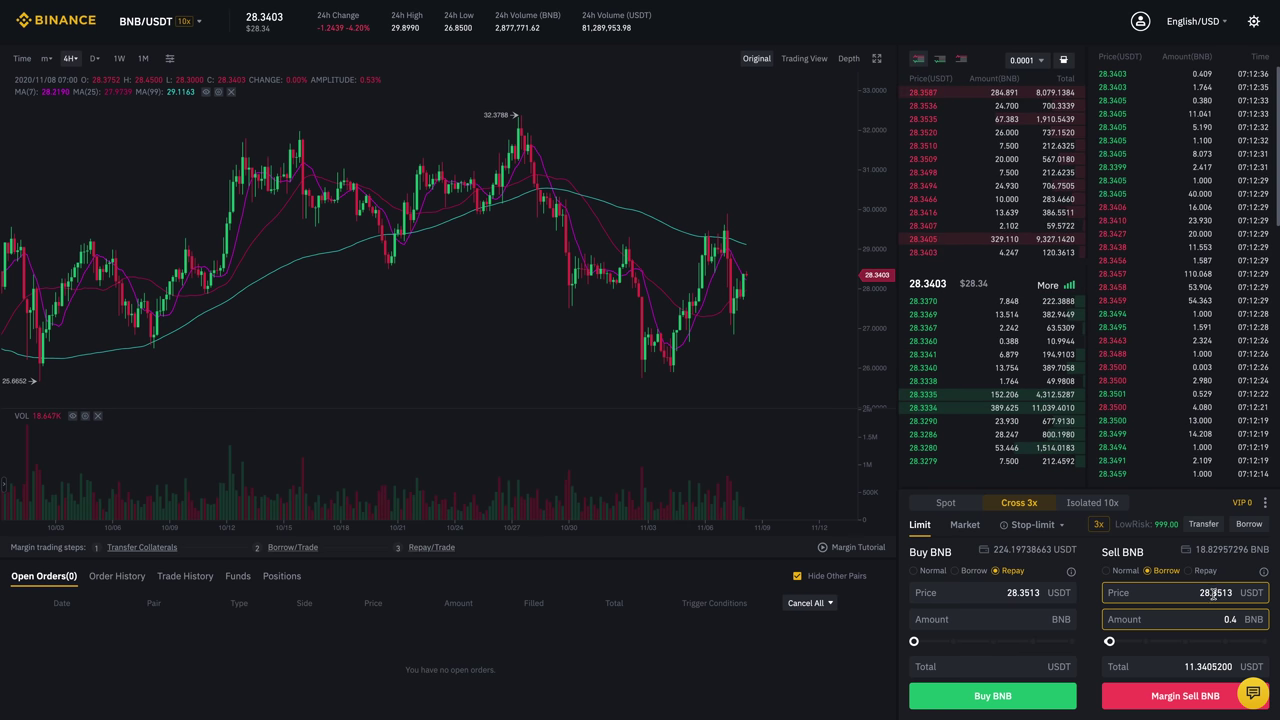
{"action": "left_click", "coordinate": [1213, 593]}
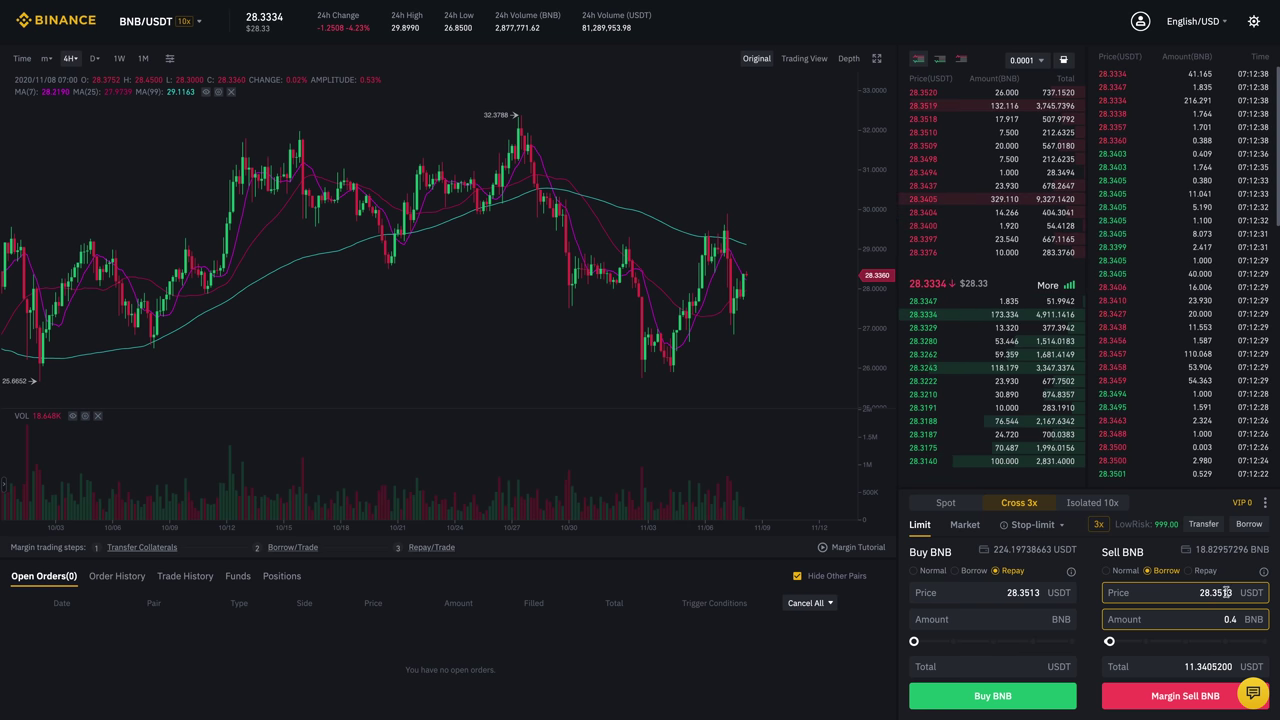
{"action": "key", "text": "Tab"}
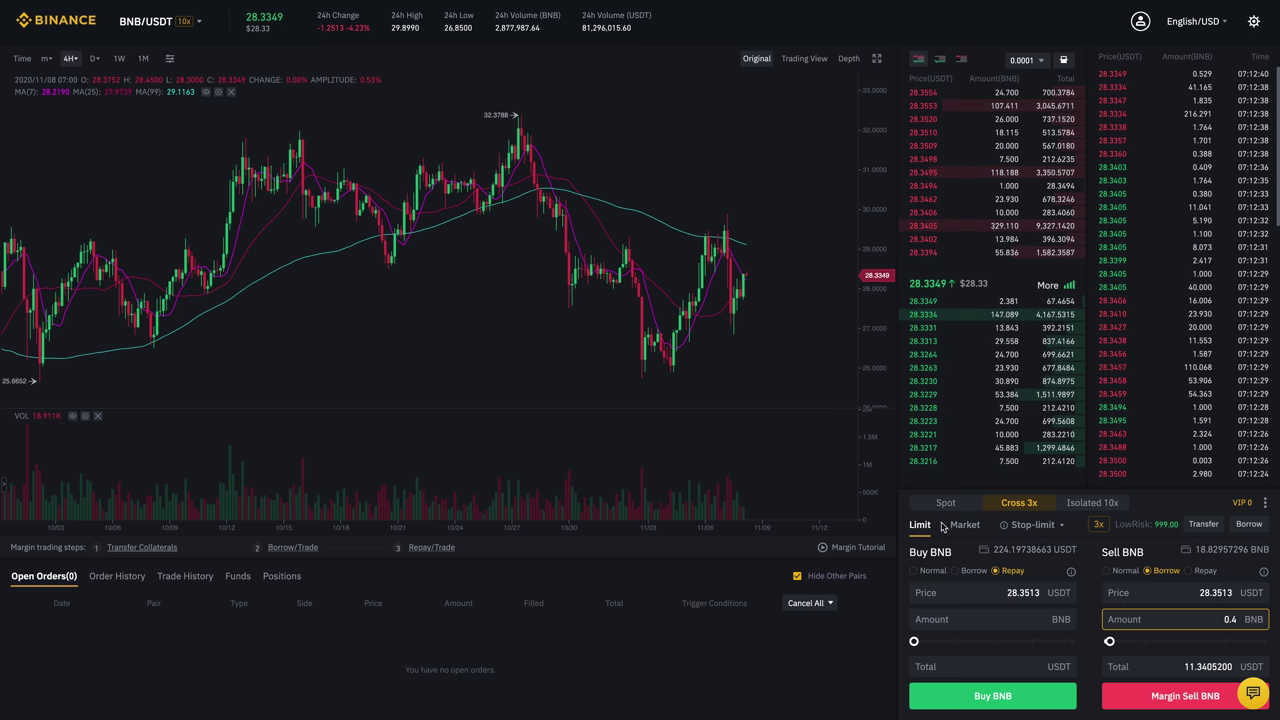
{"action": "left_click", "coordinate": [1197, 591]}
{"action": "key", "text": "Tab"}
{"action": "left_click", "coordinate": [1212, 593]}
{"action": "left_click", "coordinate": [1222, 612]}
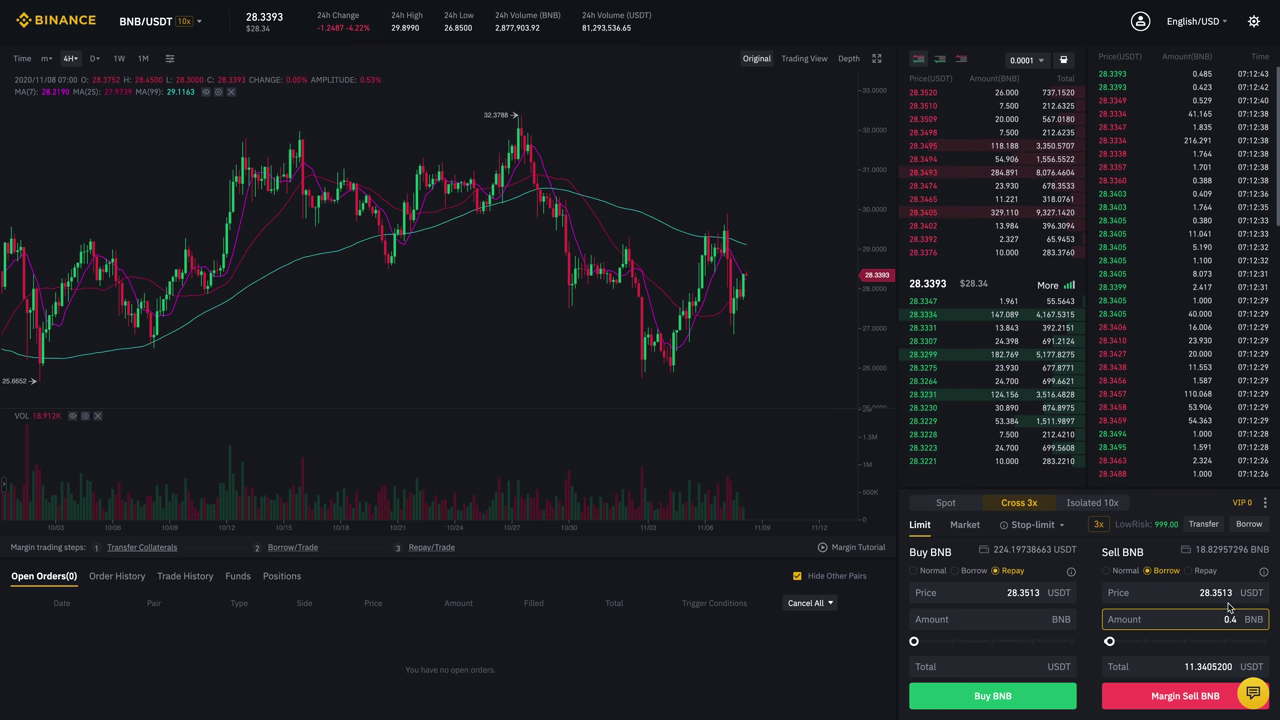
{"action": "left_click", "coordinate": [1215, 593]}
{"action": "key", "text": "Tab"}
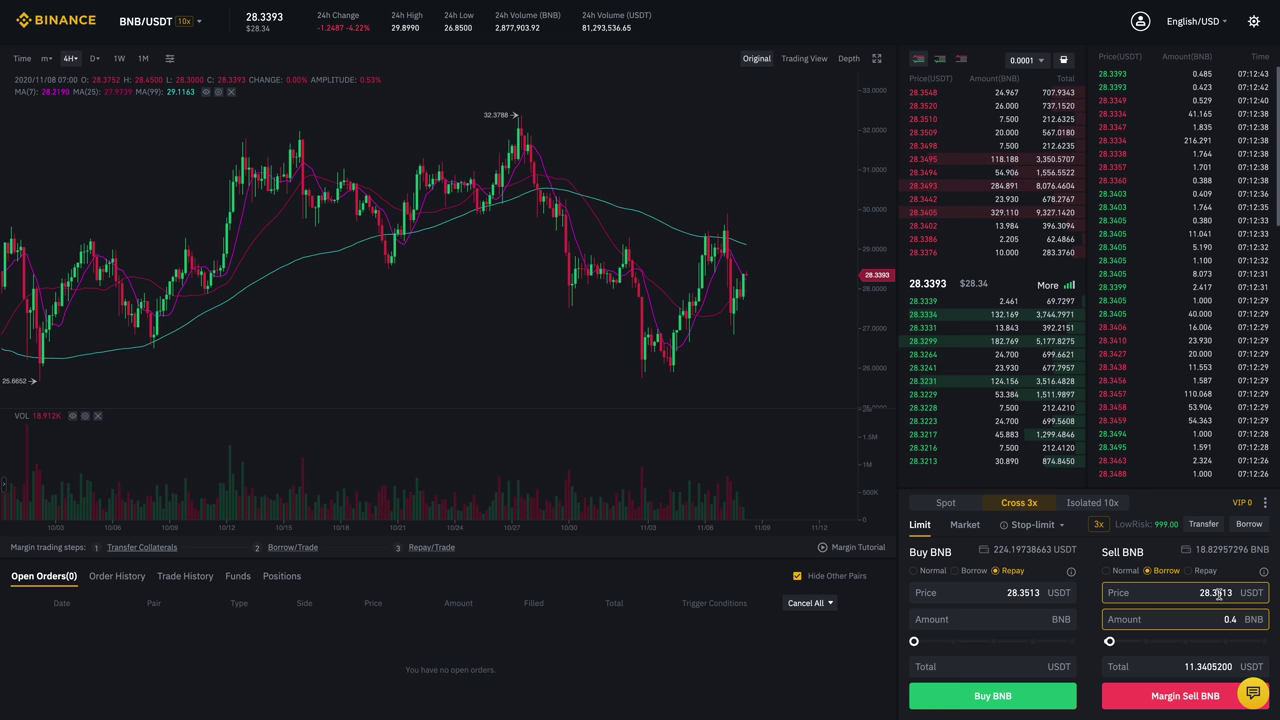
{"action": "left_click", "coordinate": [979, 526]}
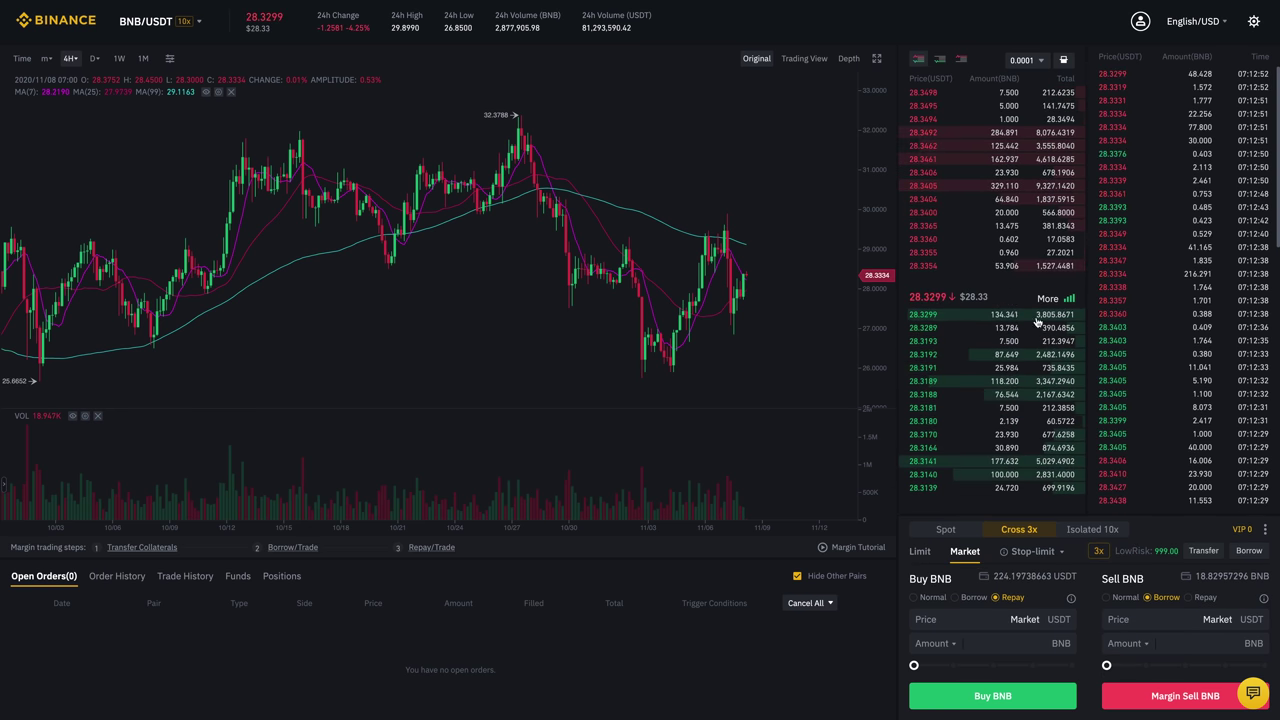
{"action": "left_click", "coordinate": [920, 554]}
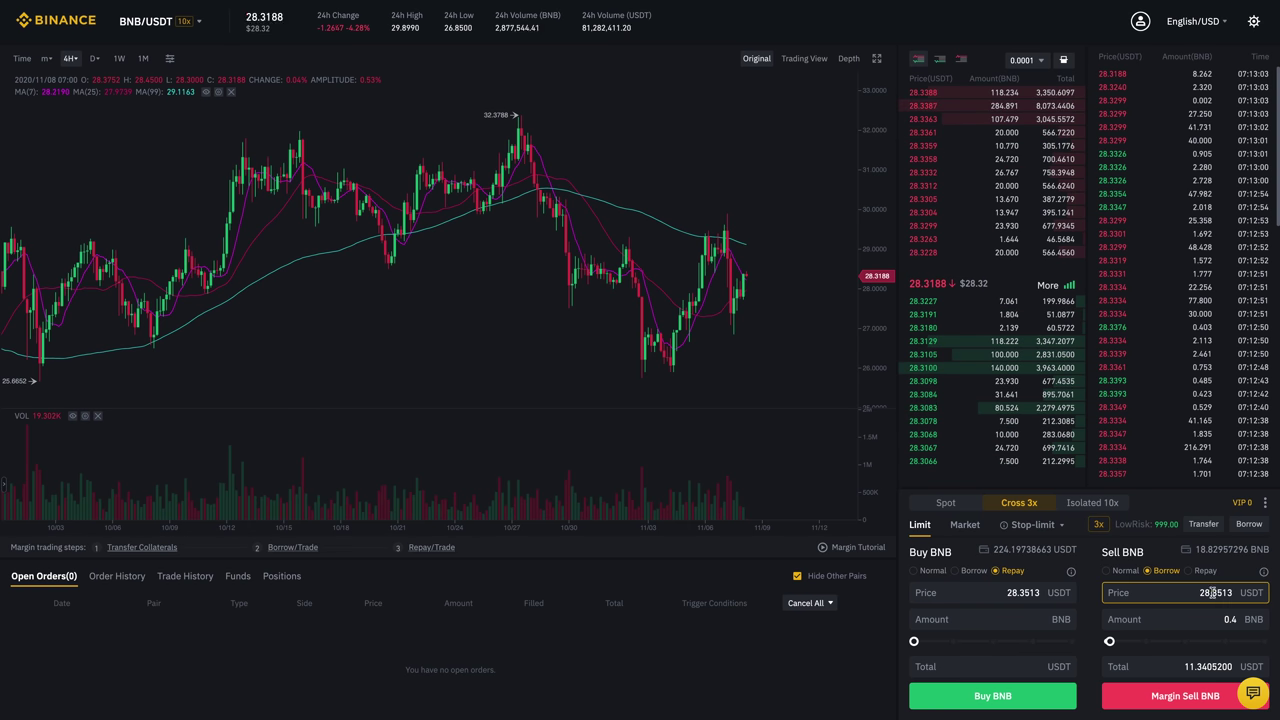
Set the sell limit price to 28.5 USDT and submit the margin sell order.
{"action": "left_click_drag", "start_coordinate": [1213, 593], "coordinate": [1233, 593]}
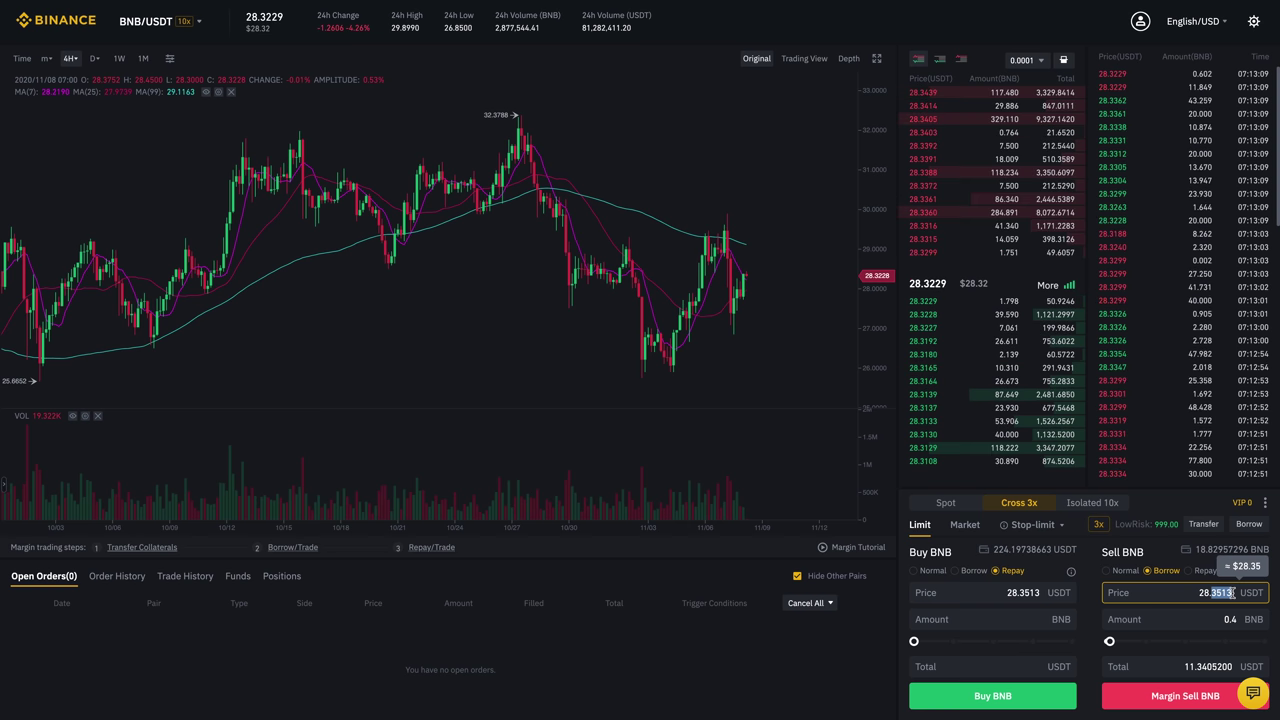
{"action": "type", "text": "5"}
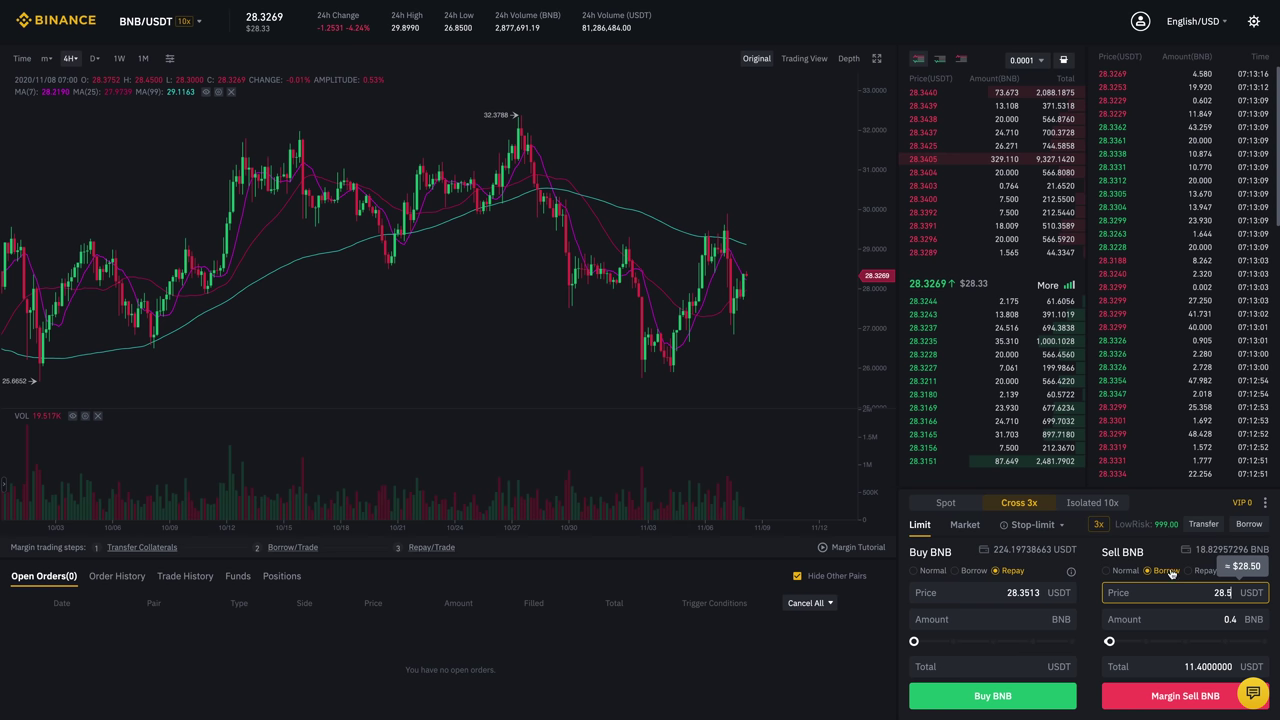
{"action": "left_click", "coordinate": [1206, 697]}
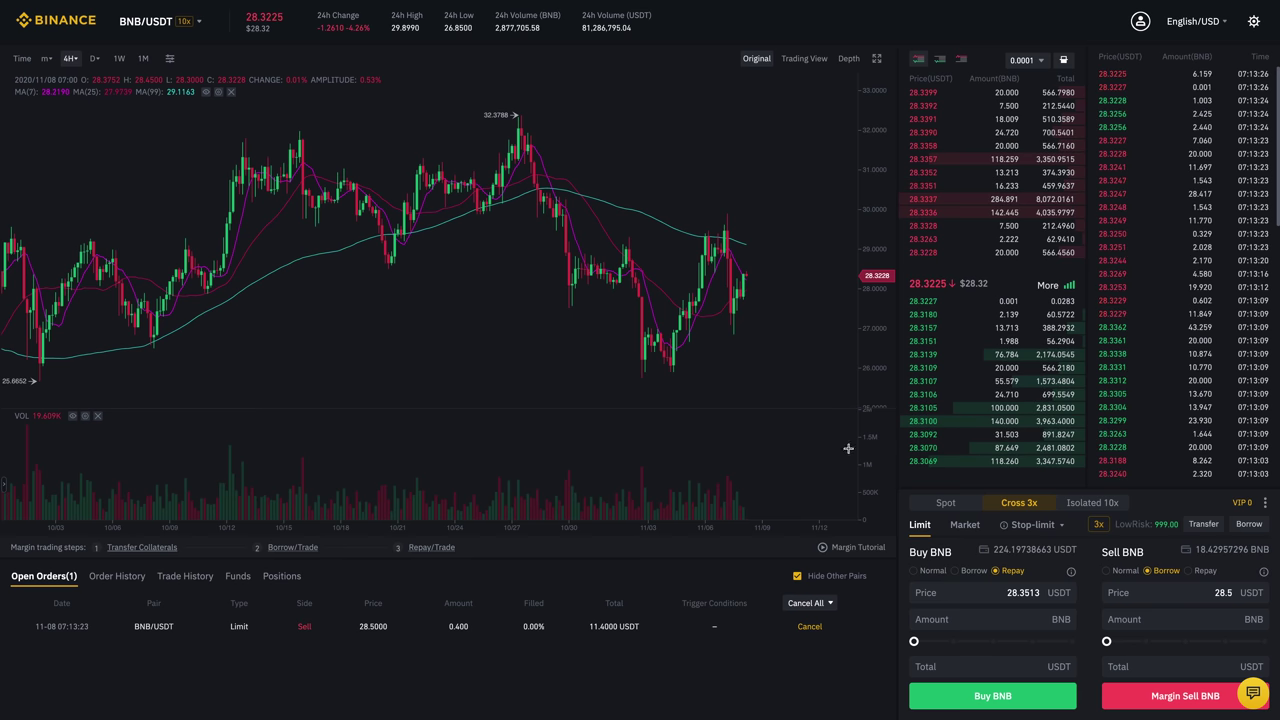
Place a market margin sell order for 0.4 BNB in Borrow mode.
{"action": "mouse_move", "coordinate": [1040, 160]}
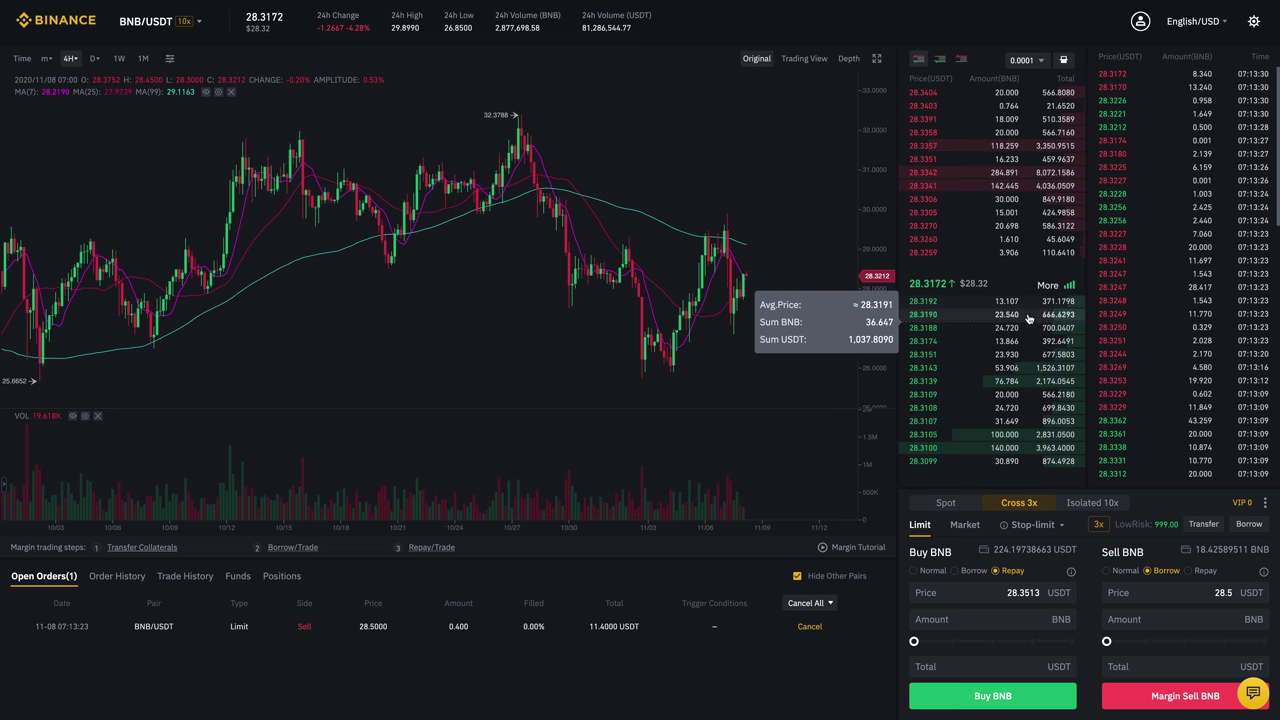
{"action": "left_click", "coordinate": [974, 533]}
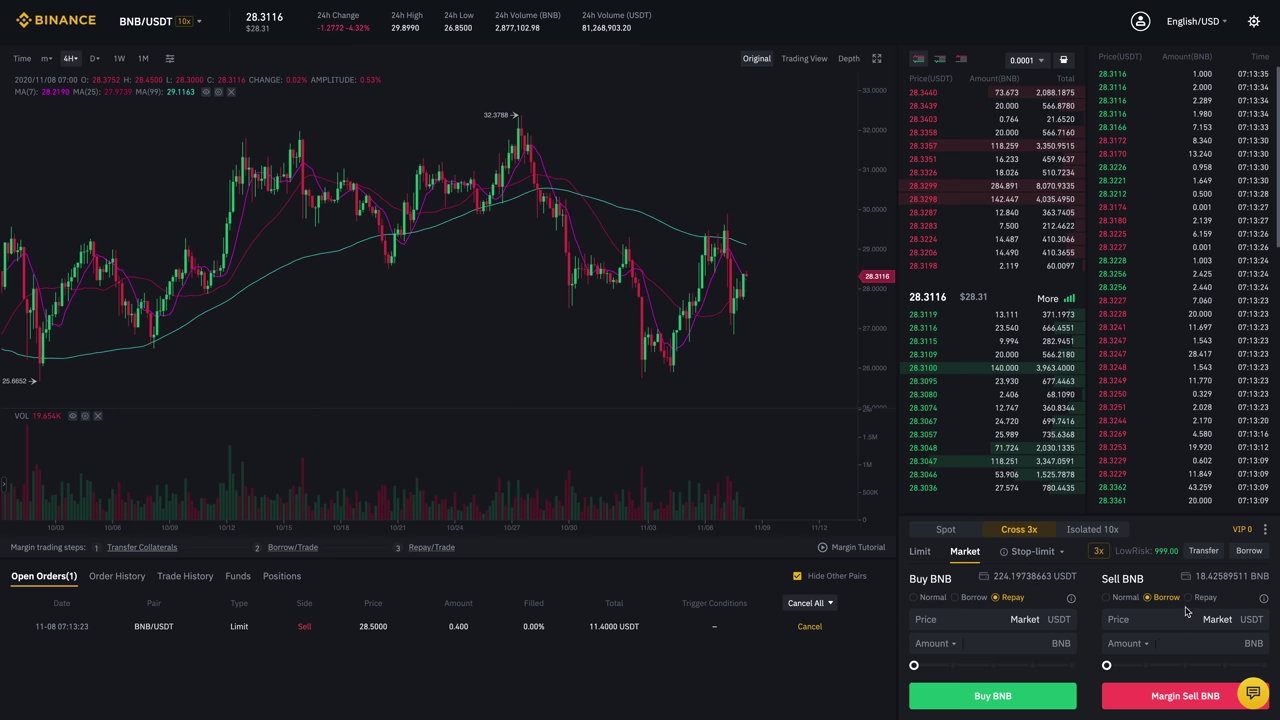
{"action": "left_click", "coordinate": [1224, 641]}
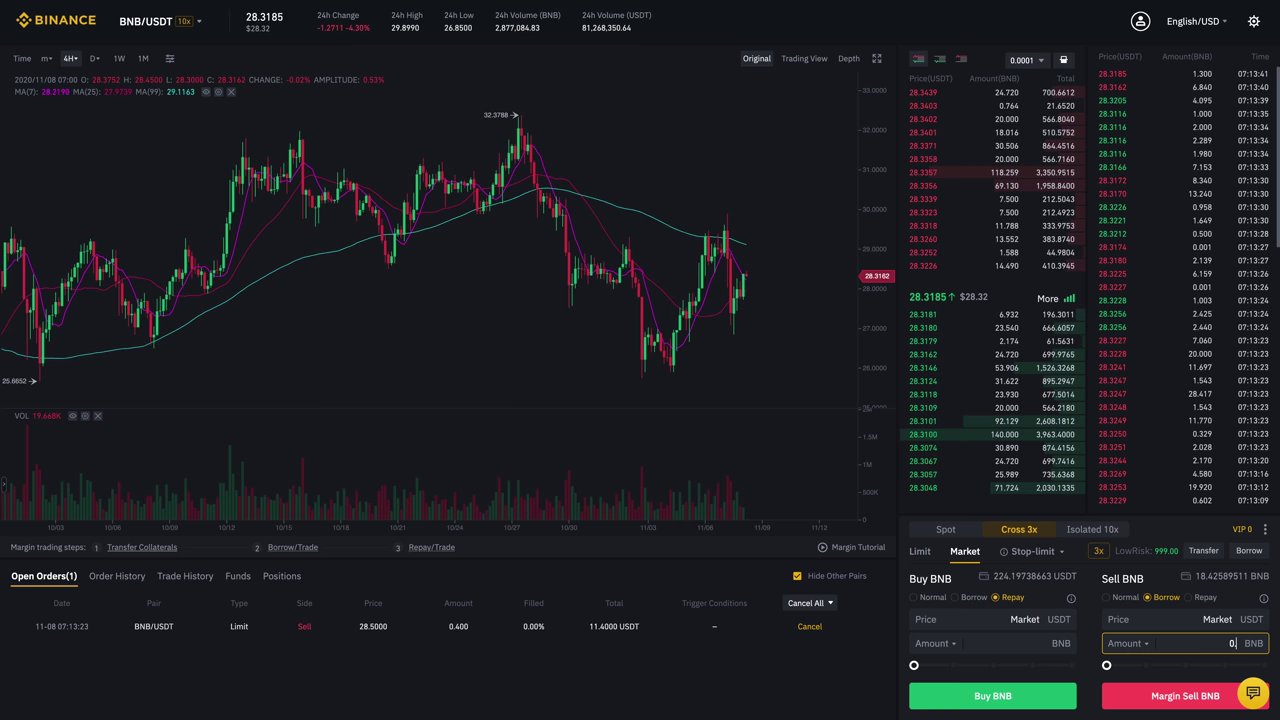
{"action": "type", "text": "0.4"}
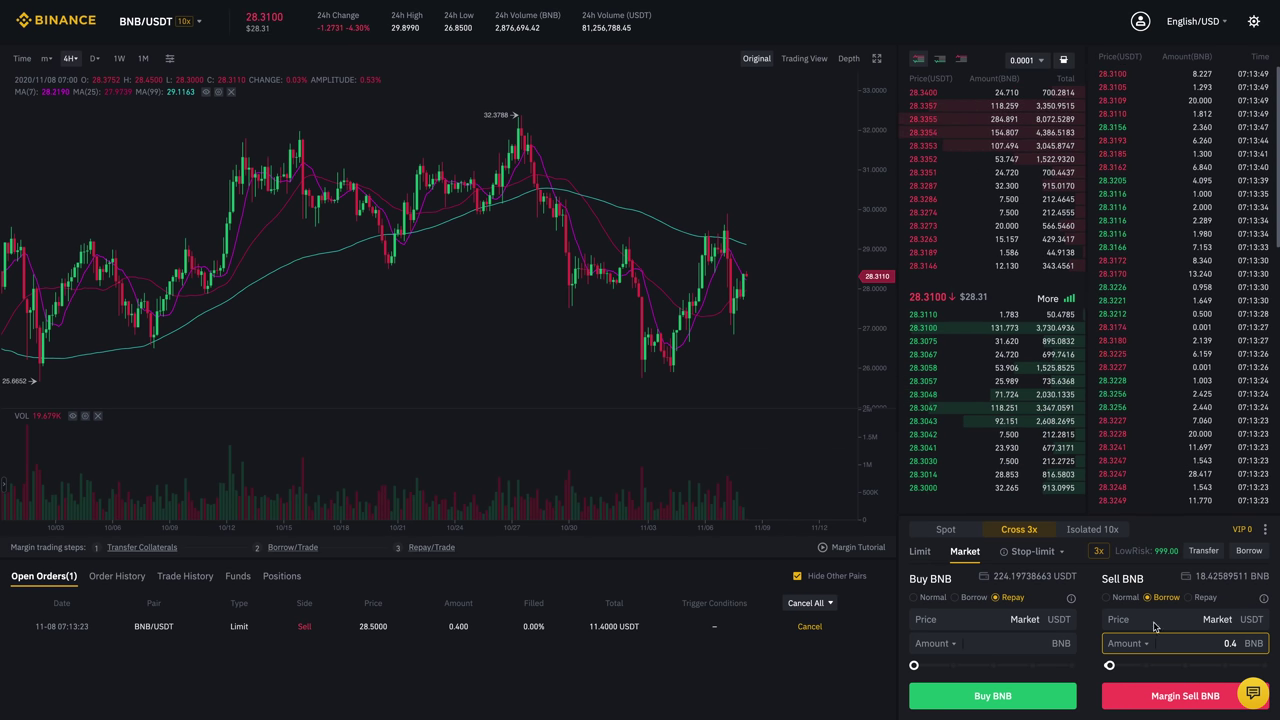
{"action": "left_click", "coordinate": [1172, 697]}
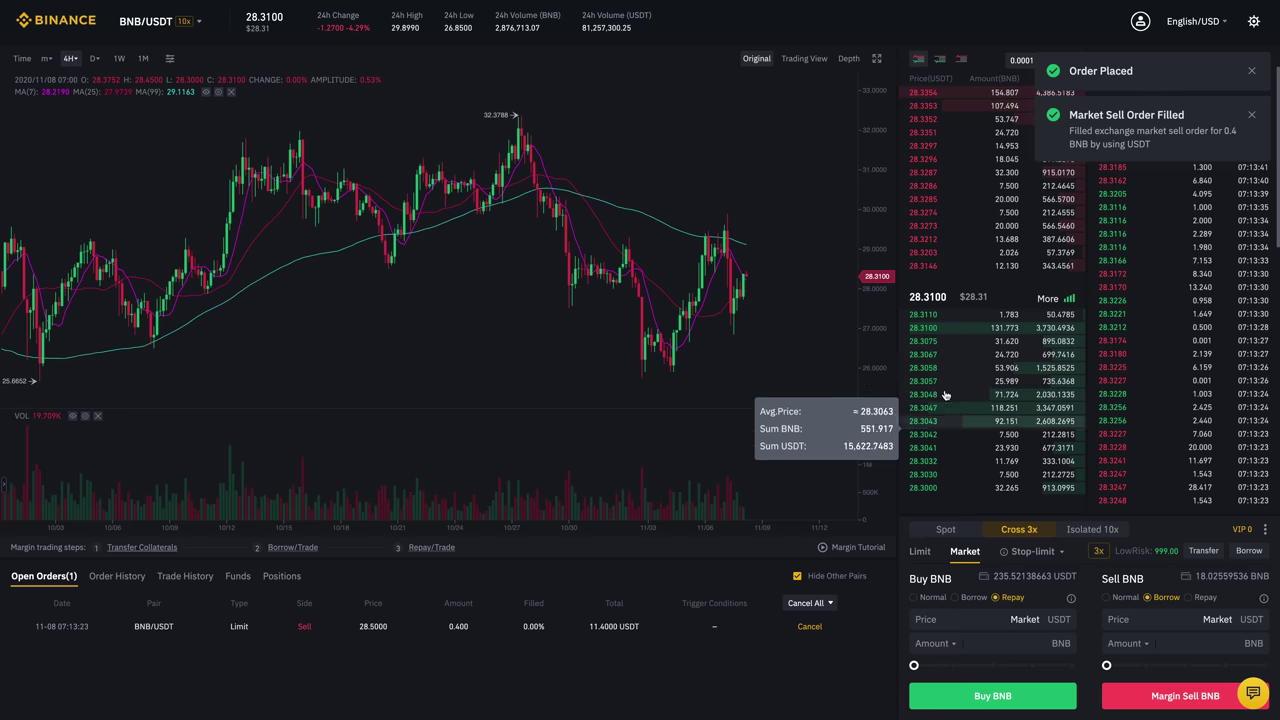
{"action": "mouse_move", "coordinate": [988, 275]}
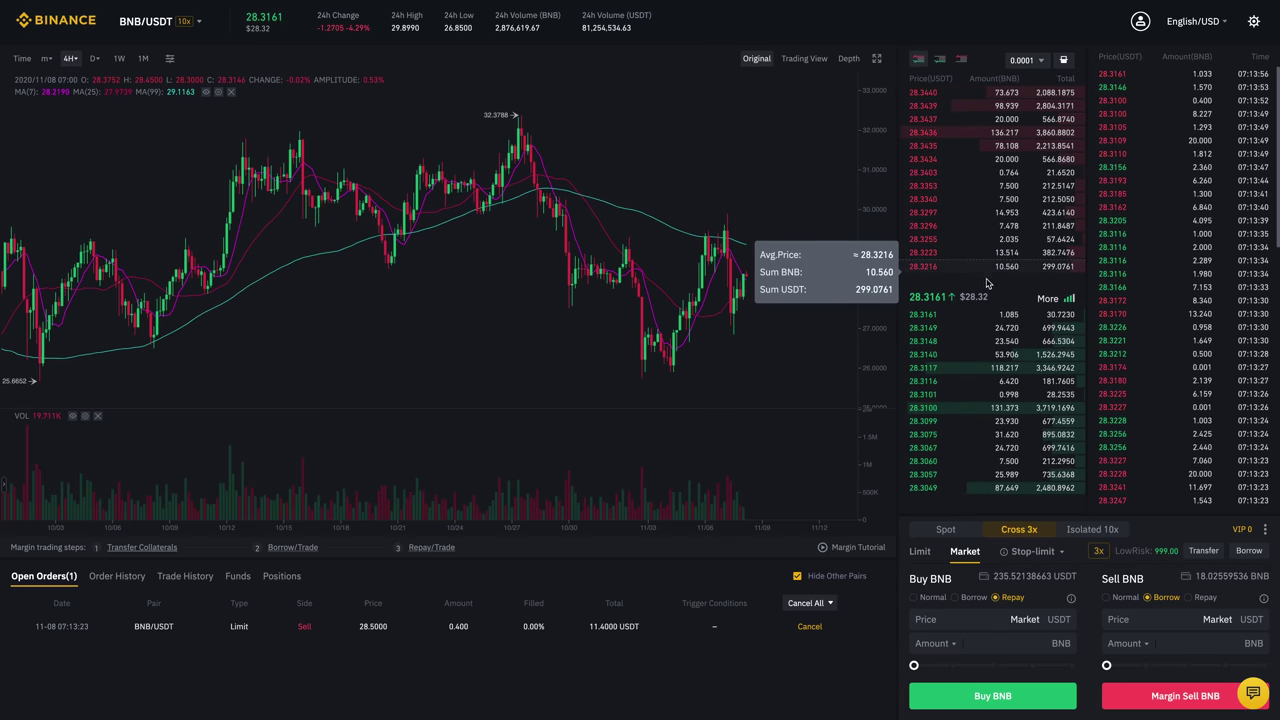
{"action": "mouse_move", "coordinate": [926, 332]}
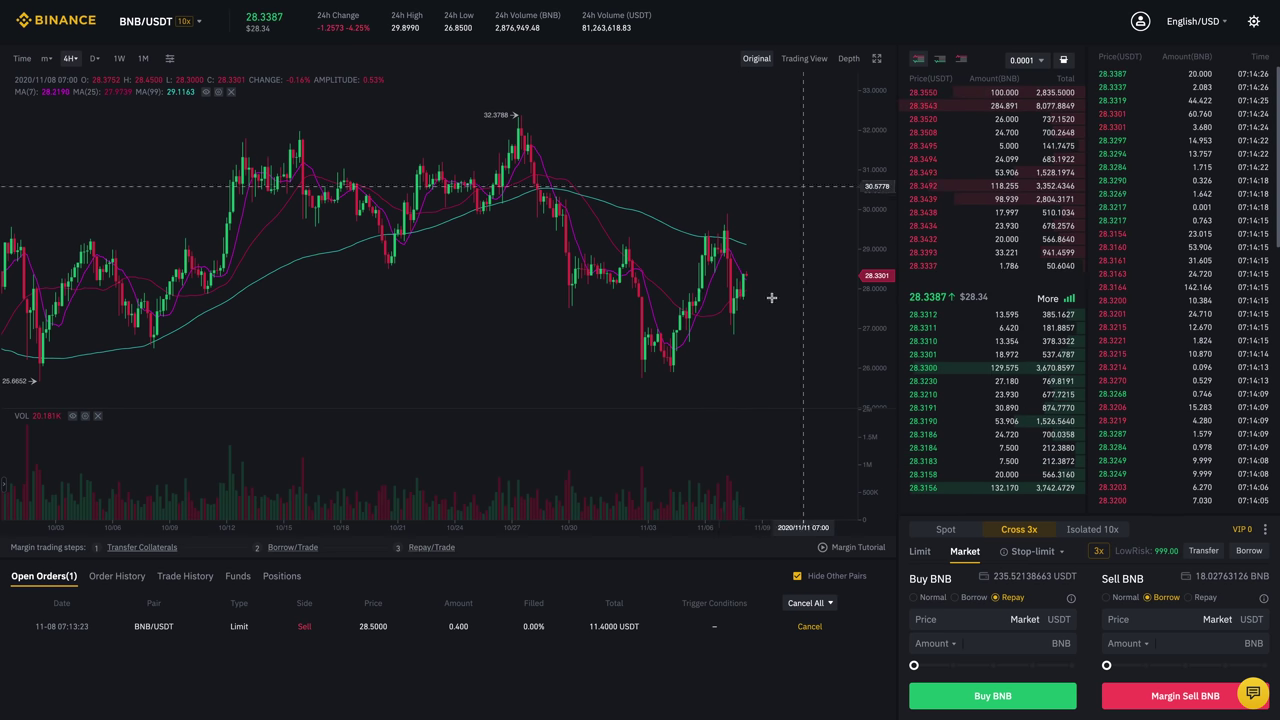
{"action": "mouse_move", "coordinate": [935, 477]}
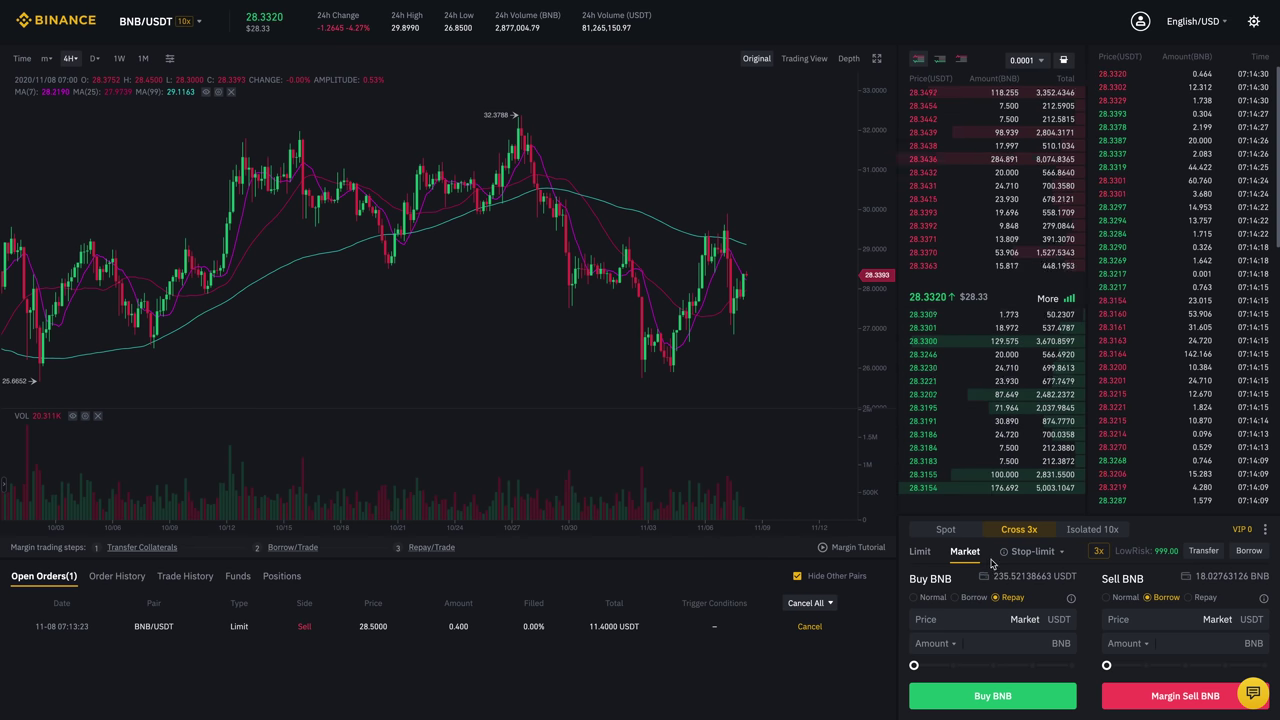
Place a limit buy order in Repay mode for 0.4 BNB at a price of 26 USDT.
{"action": "left_click", "coordinate": [920, 551]}
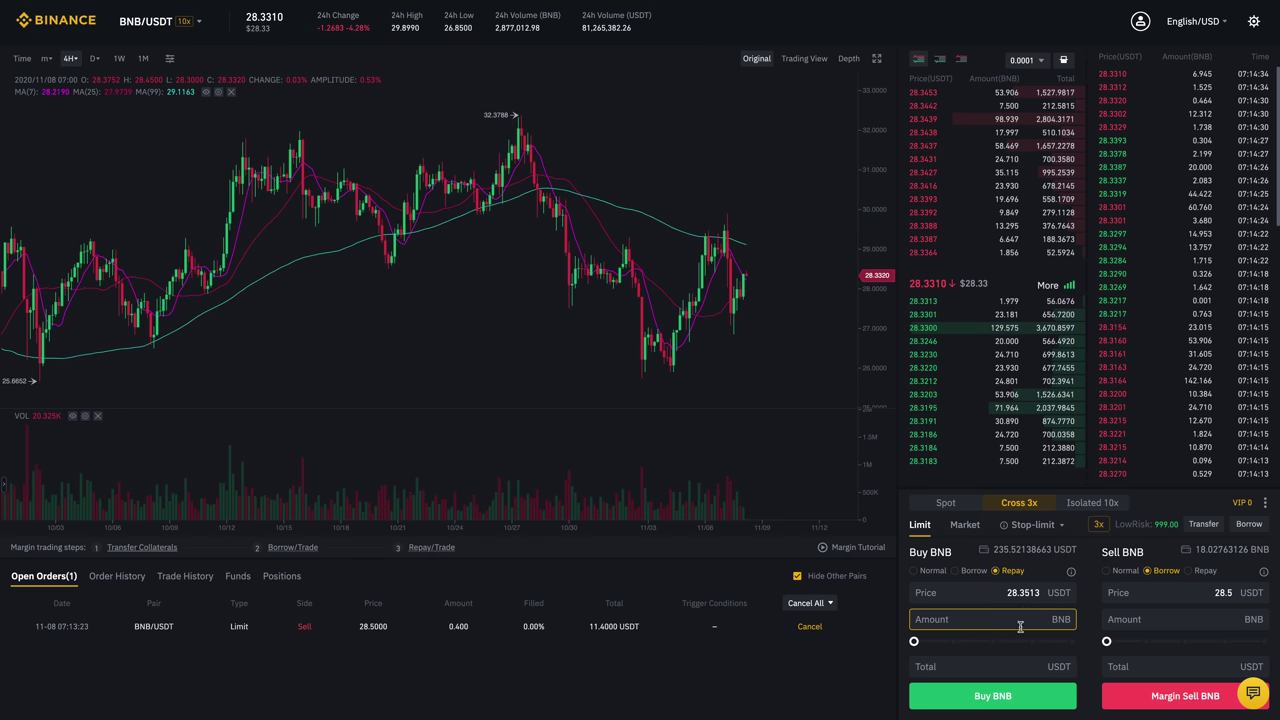
{"action": "left_click", "coordinate": [1020, 622]}
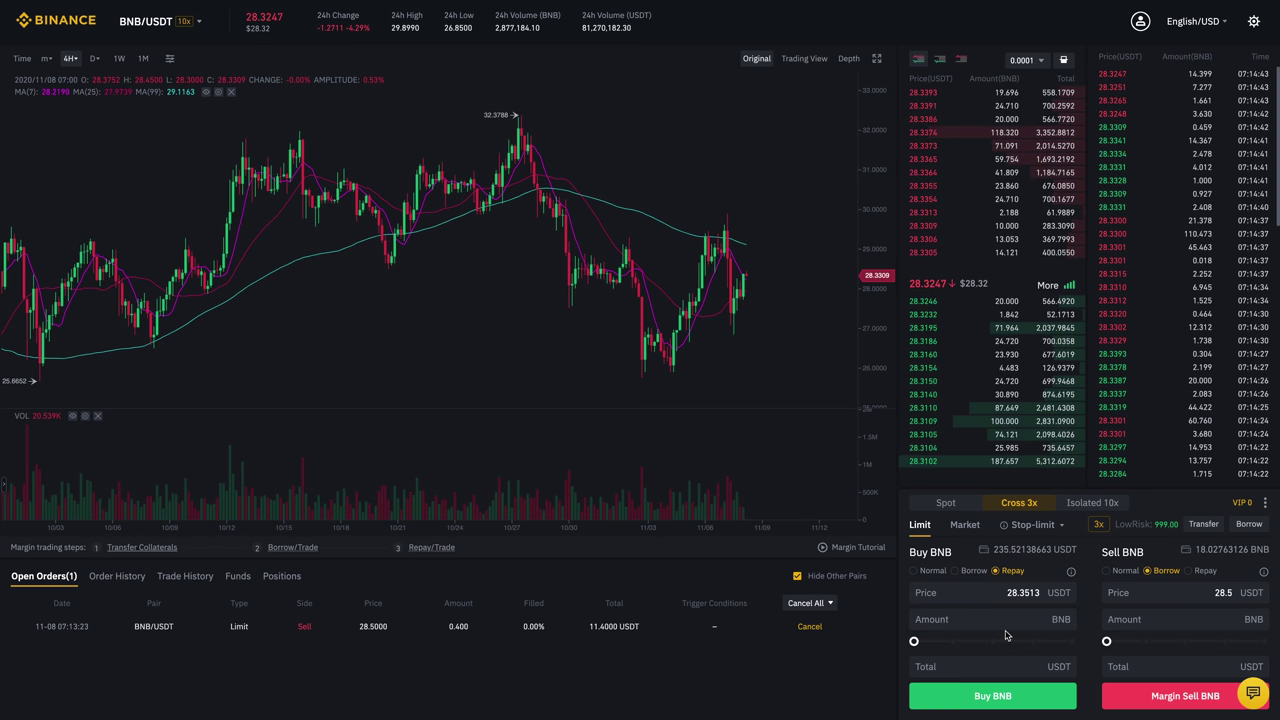
{"action": "left_click", "coordinate": [1007, 595]}
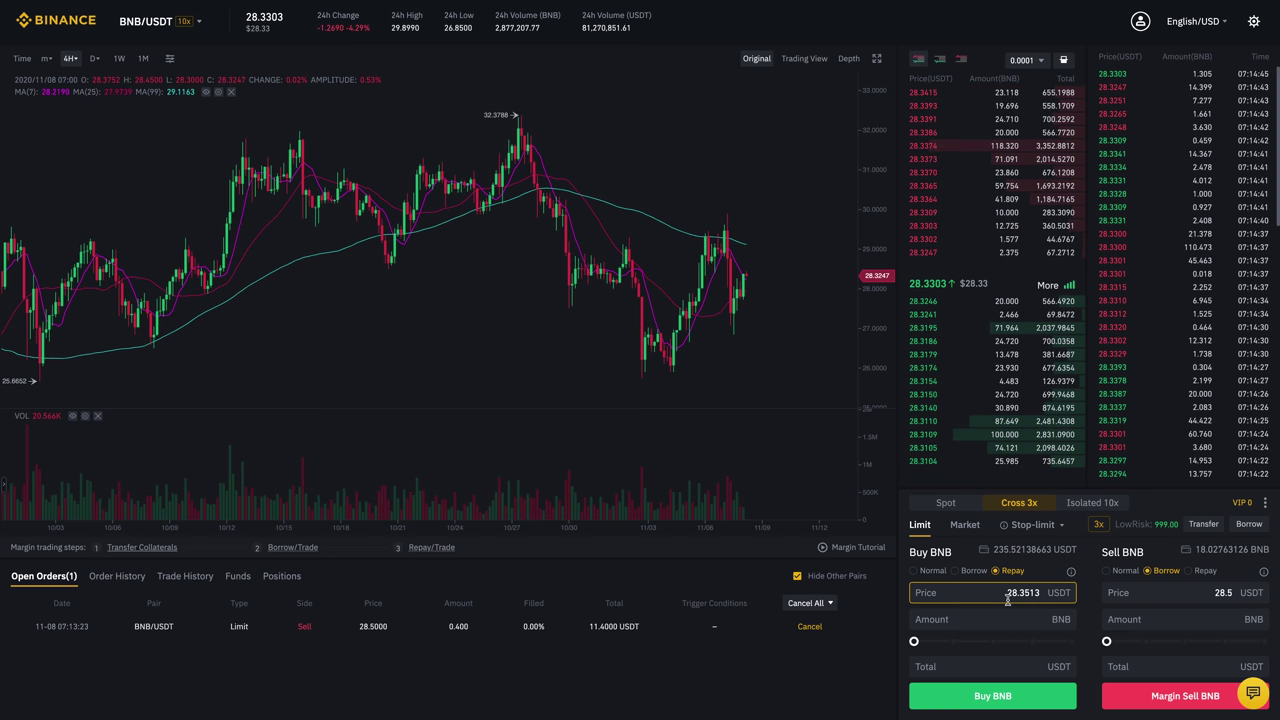
{"action": "left_click_drag", "start_coordinate": [999, 594], "coordinate": [1053, 597]}
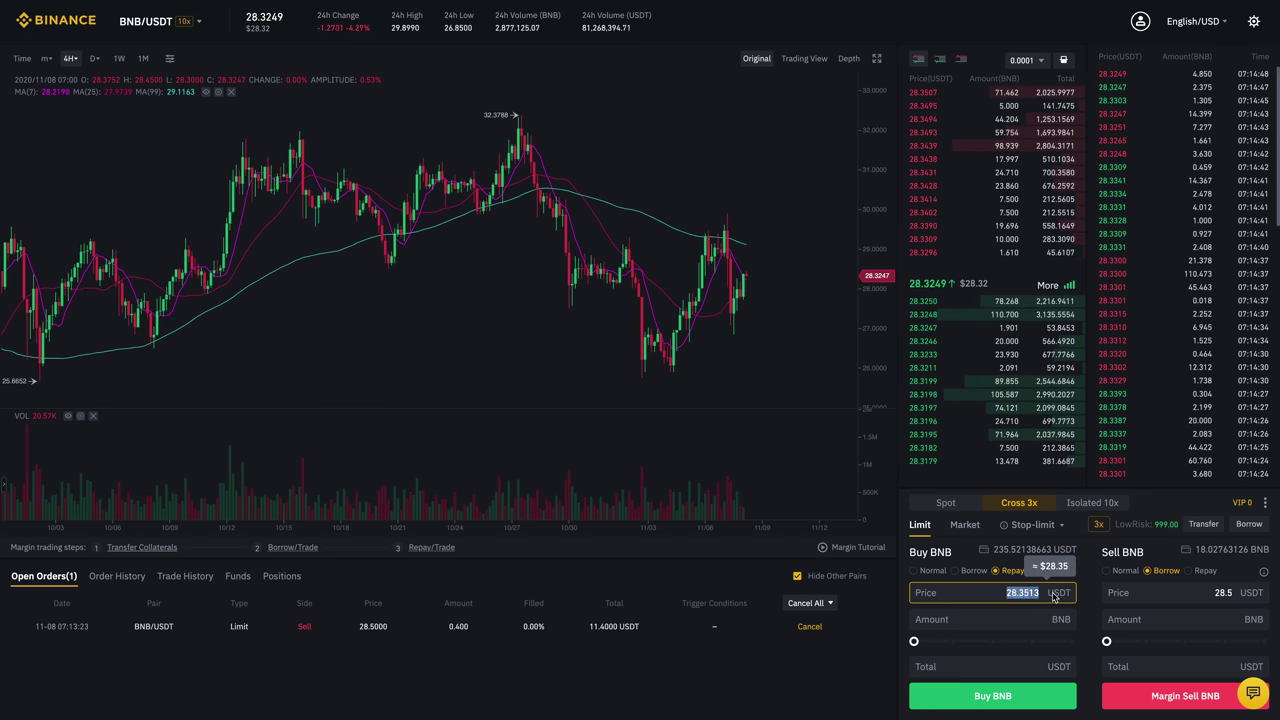
{"action": "type", "text": "26"}
{"action": "left_click", "coordinate": [1040, 619]}
{"action": "type", "text": "0"}
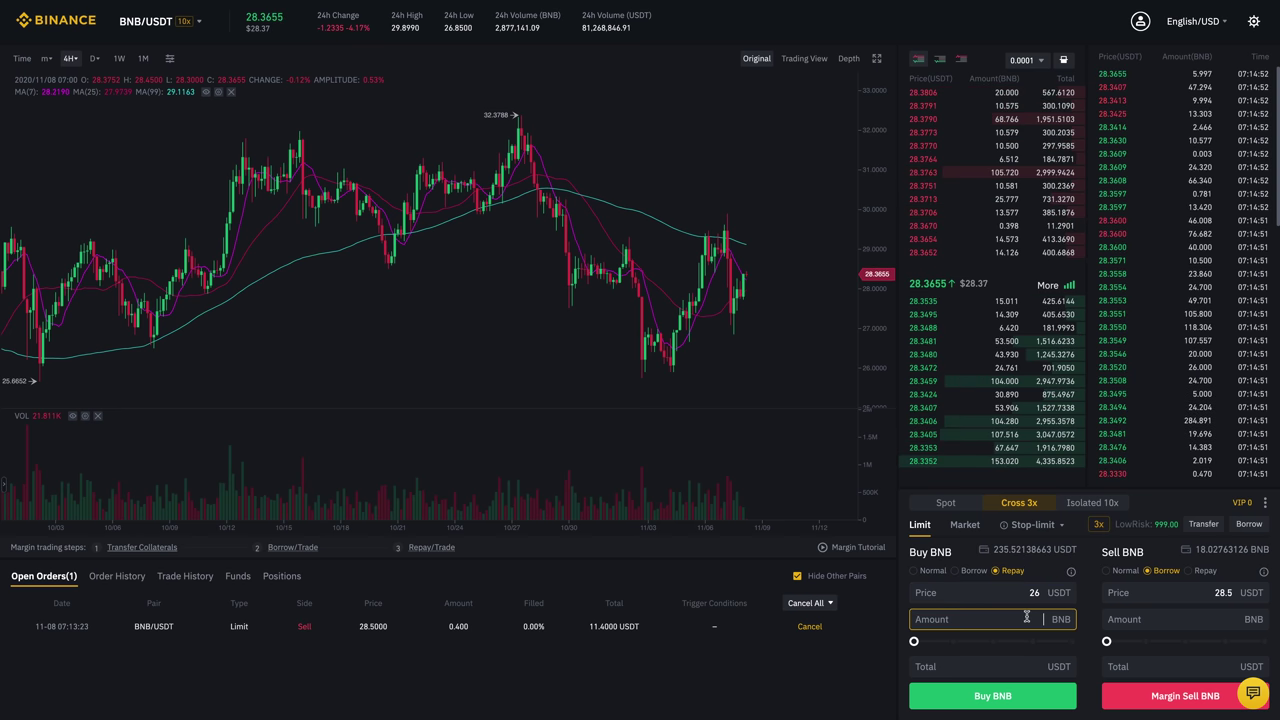
{"action": "type", "text": ".4"}
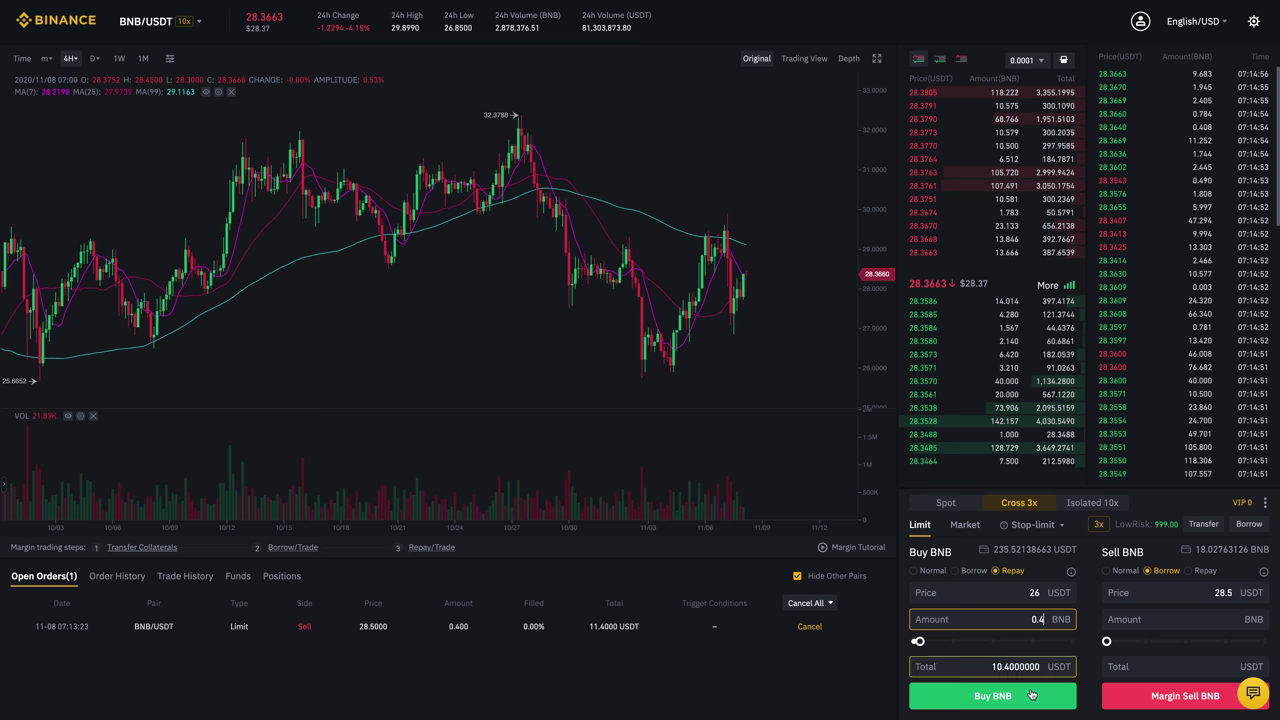
{"action": "left_click", "coordinate": [1033, 697]}
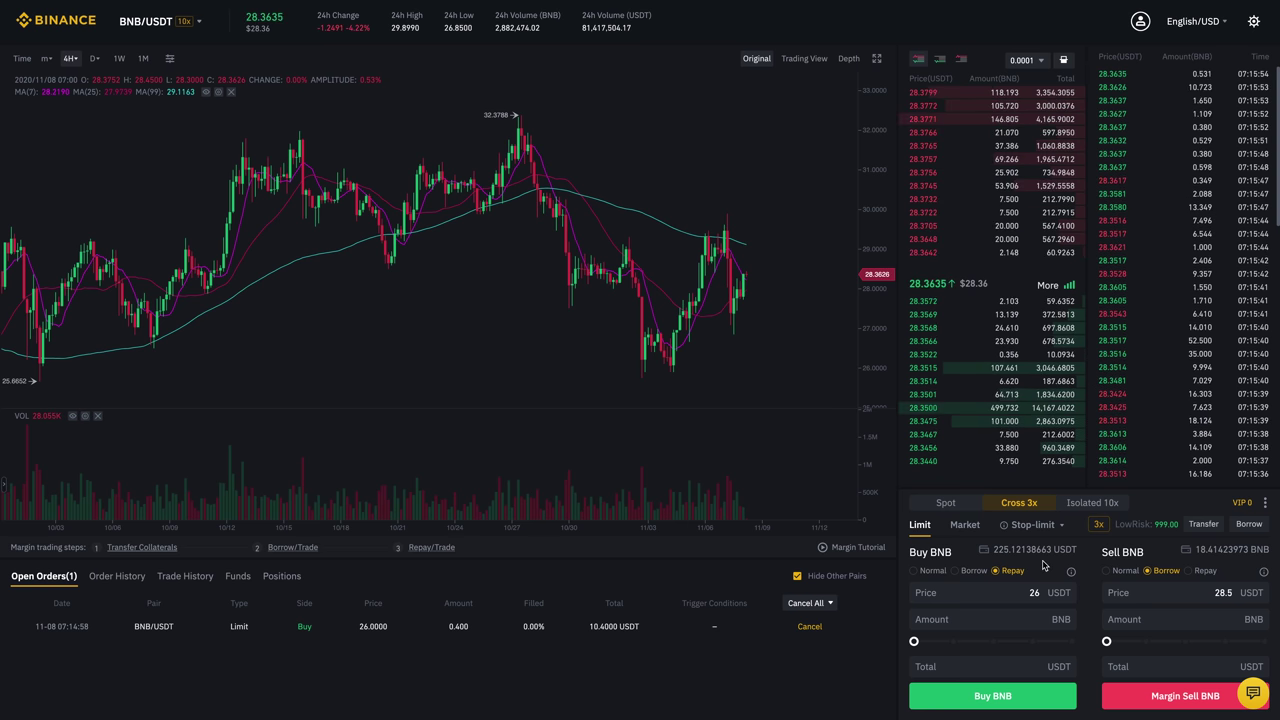
Set up a stop-limit buy order in Repay mode with an amount of 0.4 BNB.
{"action": "left_click", "coordinate": [1035, 525]}
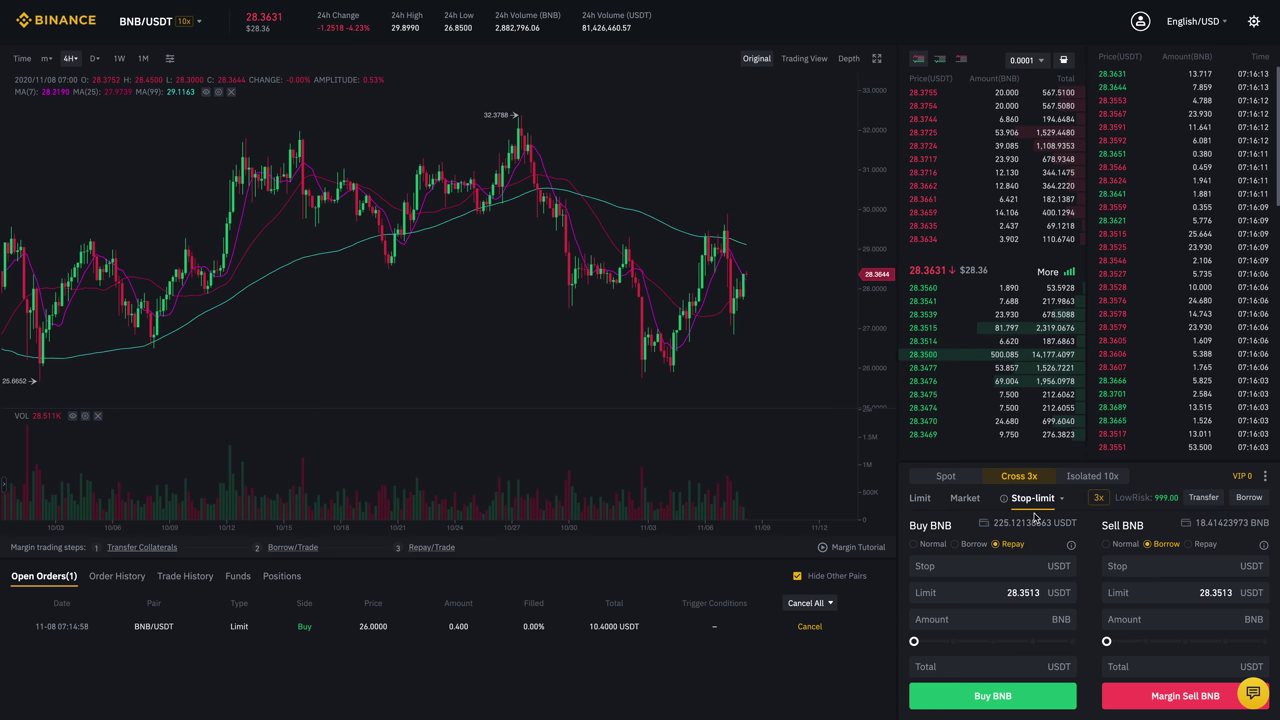
{"action": "left_click", "coordinate": [1010, 569]}
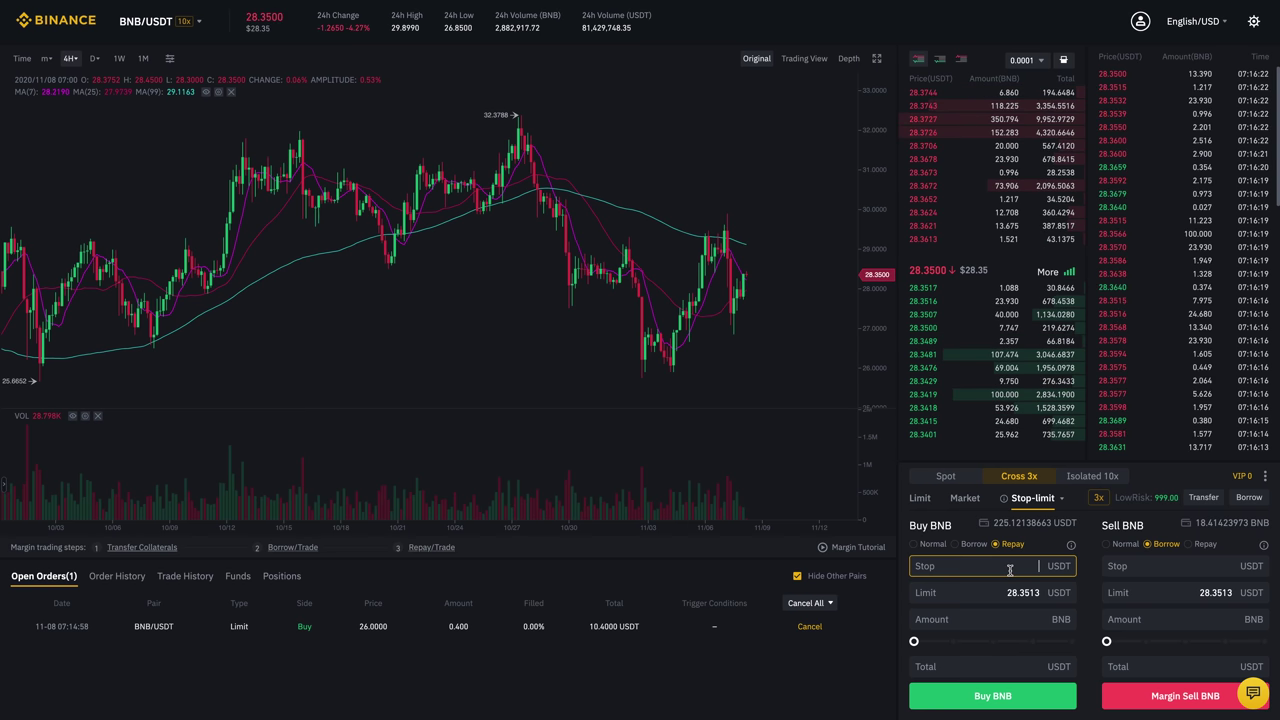
{"action": "type", "text": "39"}
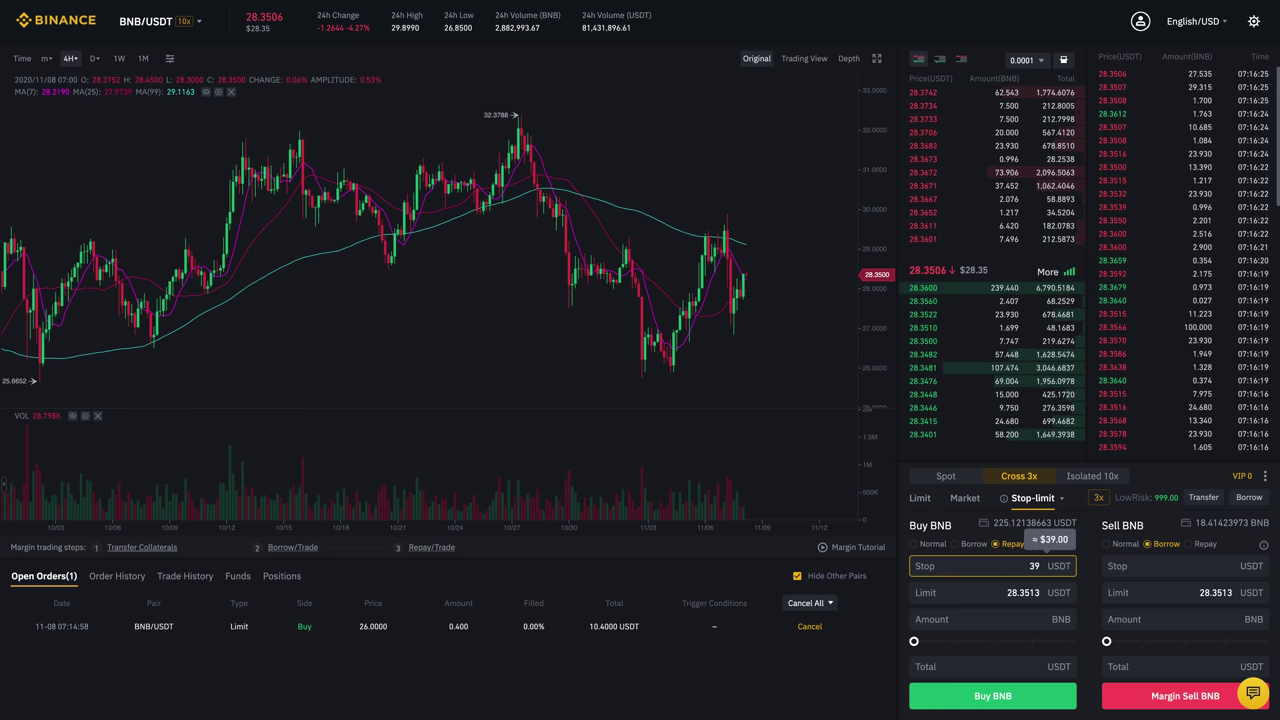
{"action": "key", "text": "BackSpace"}
{"action": "key", "text": "BackSpace"}
{"action": "type", "text": "2"}
{"action": "left_click", "coordinate": [1038, 592]}
{"action": "double_click", "coordinate": [1038, 592]}
{"action": "left_click", "coordinate": [1040, 614]}
{"action": "type", "text": "0.4"}
Set the stop-limit buy order's limit price to 30 USDT and its stop price to 29 USDT.
{"action": "left_click", "coordinate": [1024, 597]}
{"action": "double_click", "coordinate": [1024, 597]}
{"action": "type", "text": "30"}
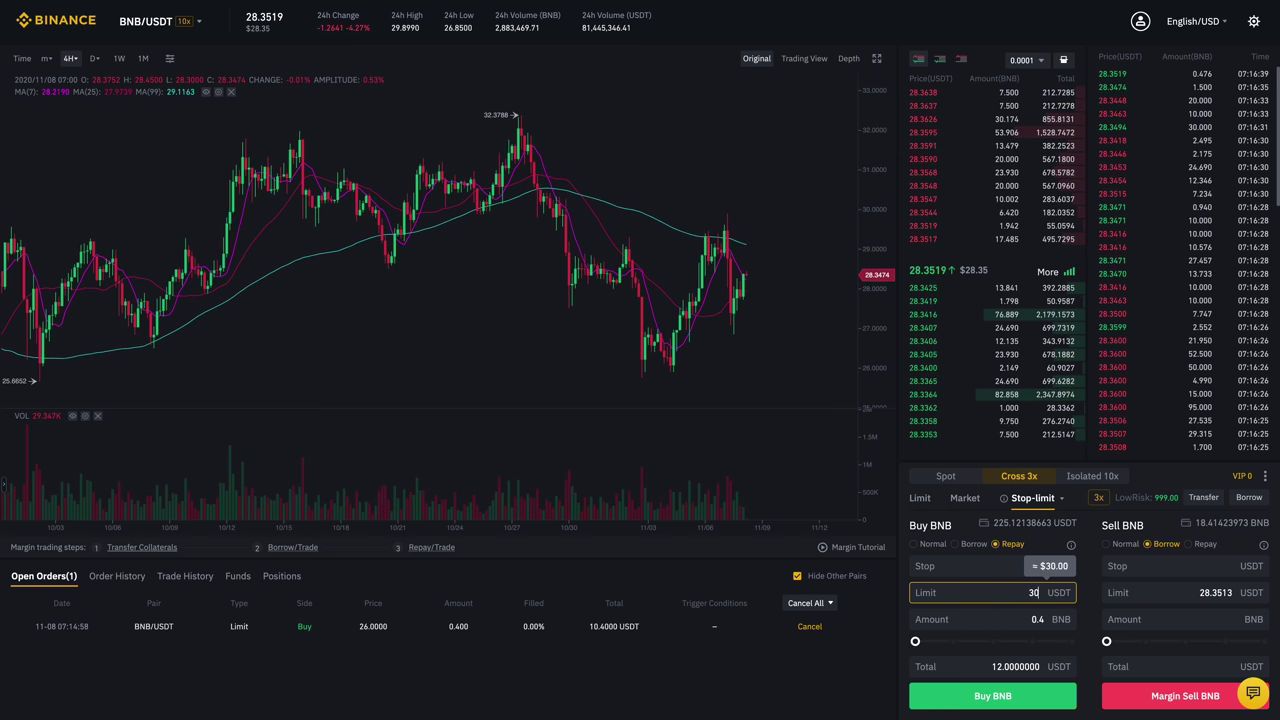
{"action": "key", "text": "shift+Tab"}
{"action": "type", "text": "29"}
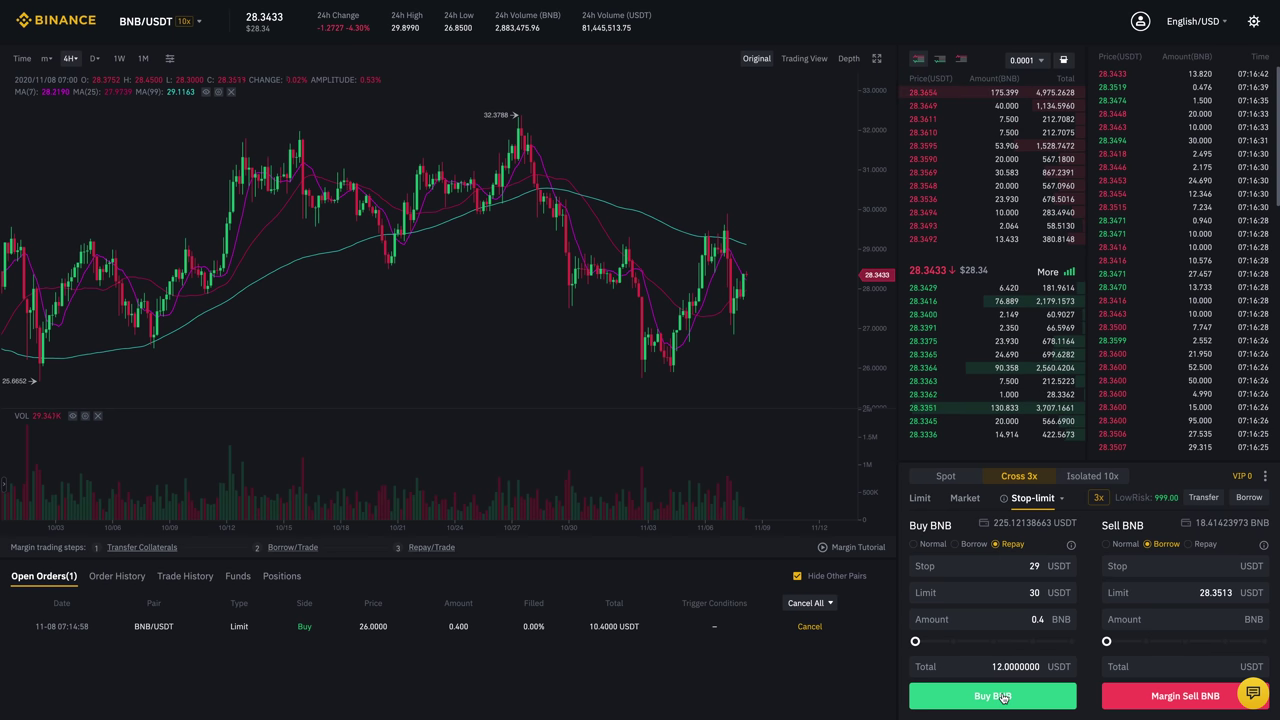
Cancel the open limit buy order at 26 USDT, and submit and confirm the stop-limit buy order.
{"action": "left_click", "coordinate": [810, 627]}
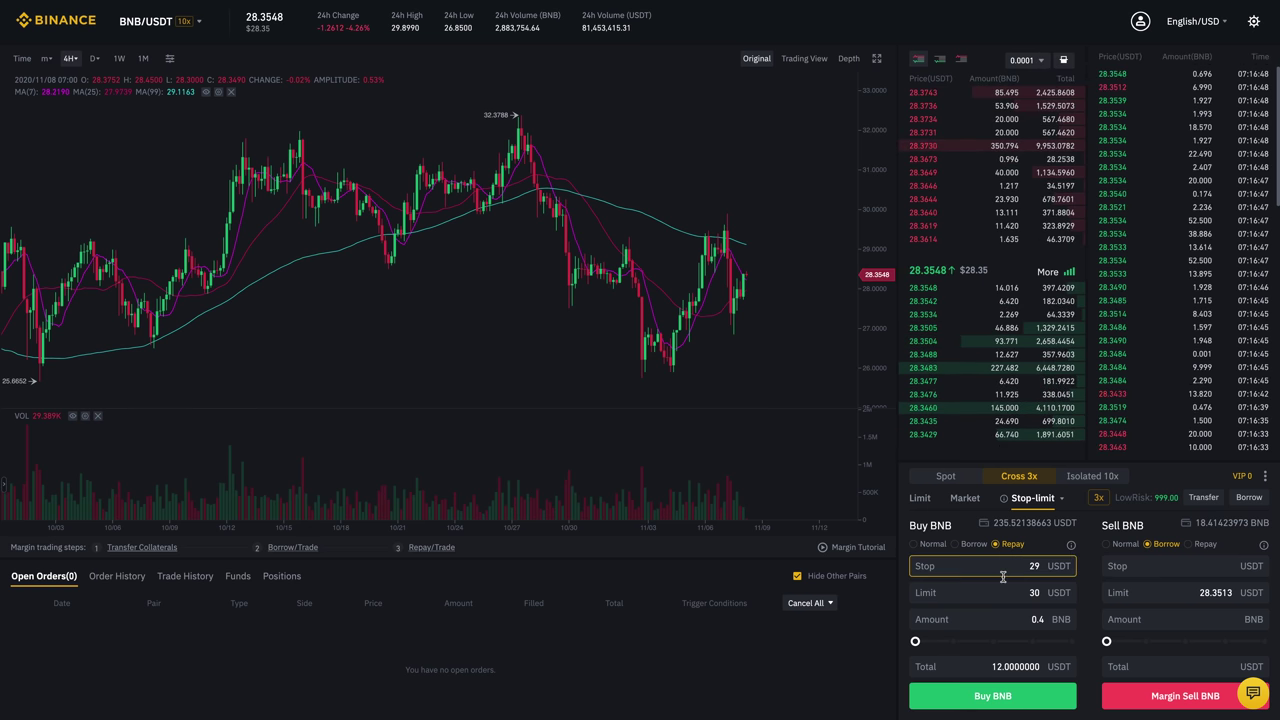
{"action": "left_click", "coordinate": [995, 695]}
{"action": "left_click", "coordinate": [695, 438]}
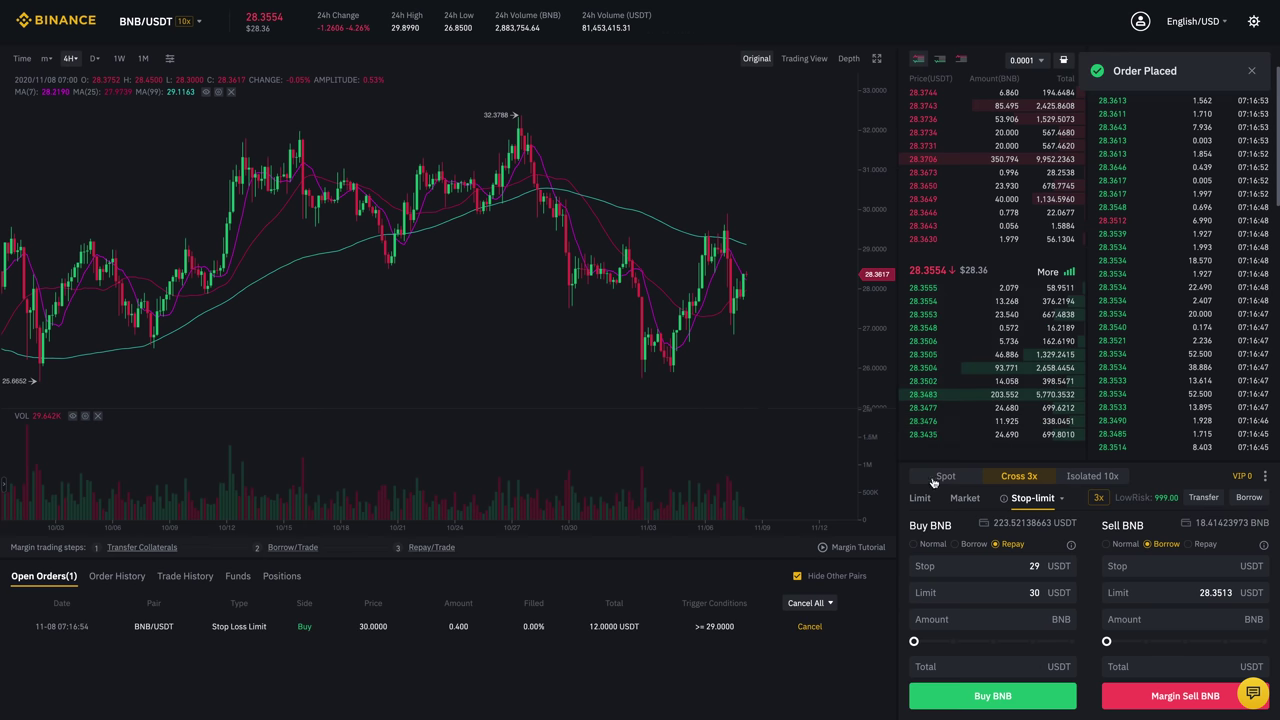
Cancel the open stop-limit order and place a market buy order for 0.4 BNB in Repay mode.
{"action": "left_click", "coordinate": [1034, 592]}
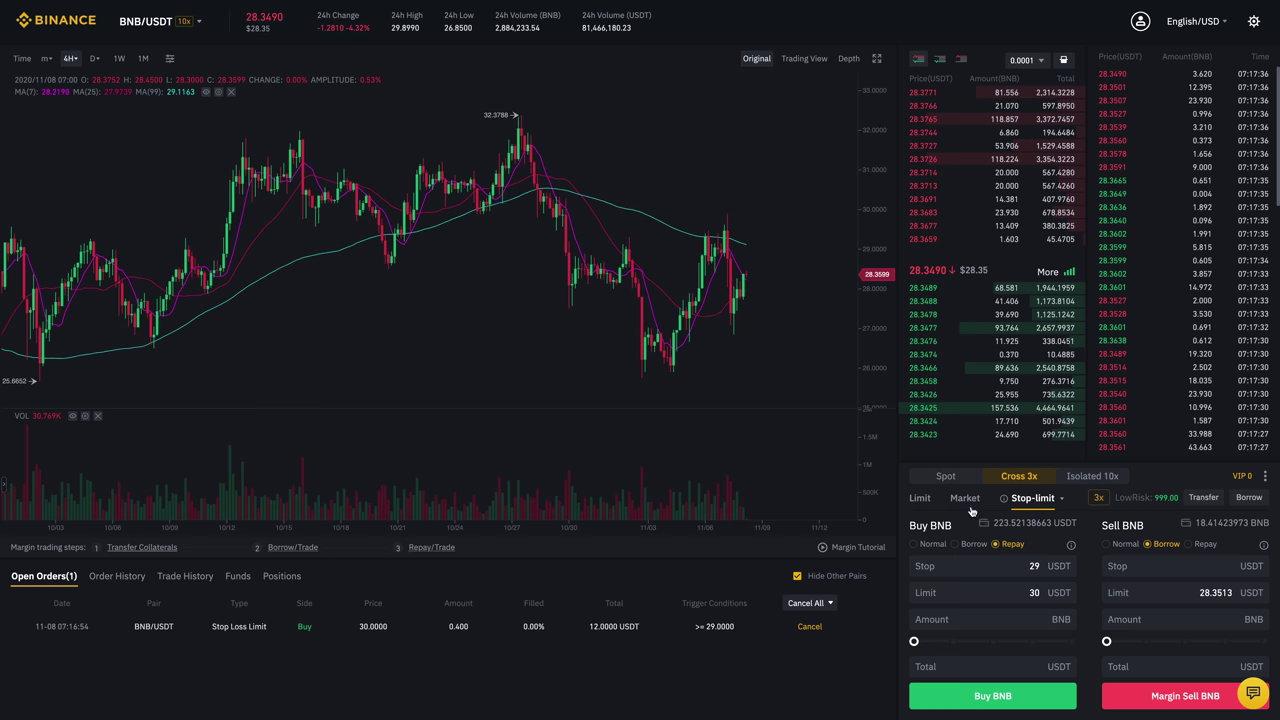
{"action": "left_click", "coordinate": [805, 627]}
{"action": "left_click", "coordinate": [964, 498]}
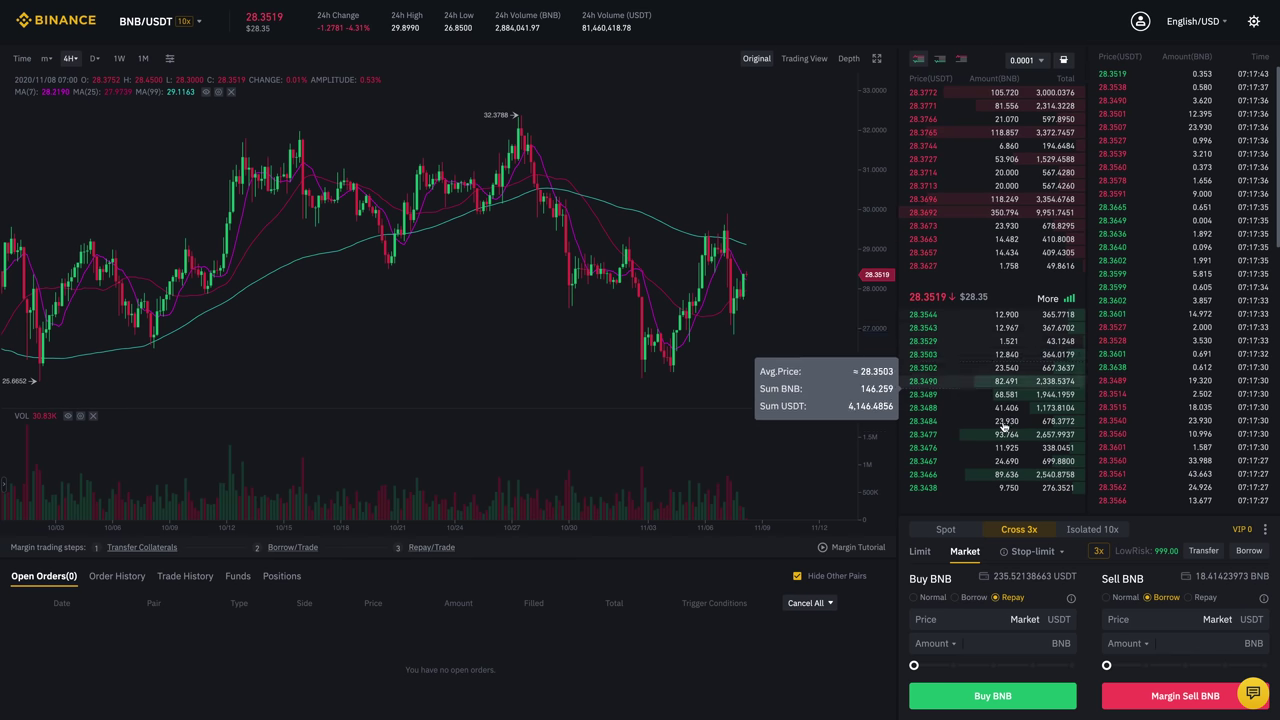
{"action": "left_click", "coordinate": [1024, 643]}
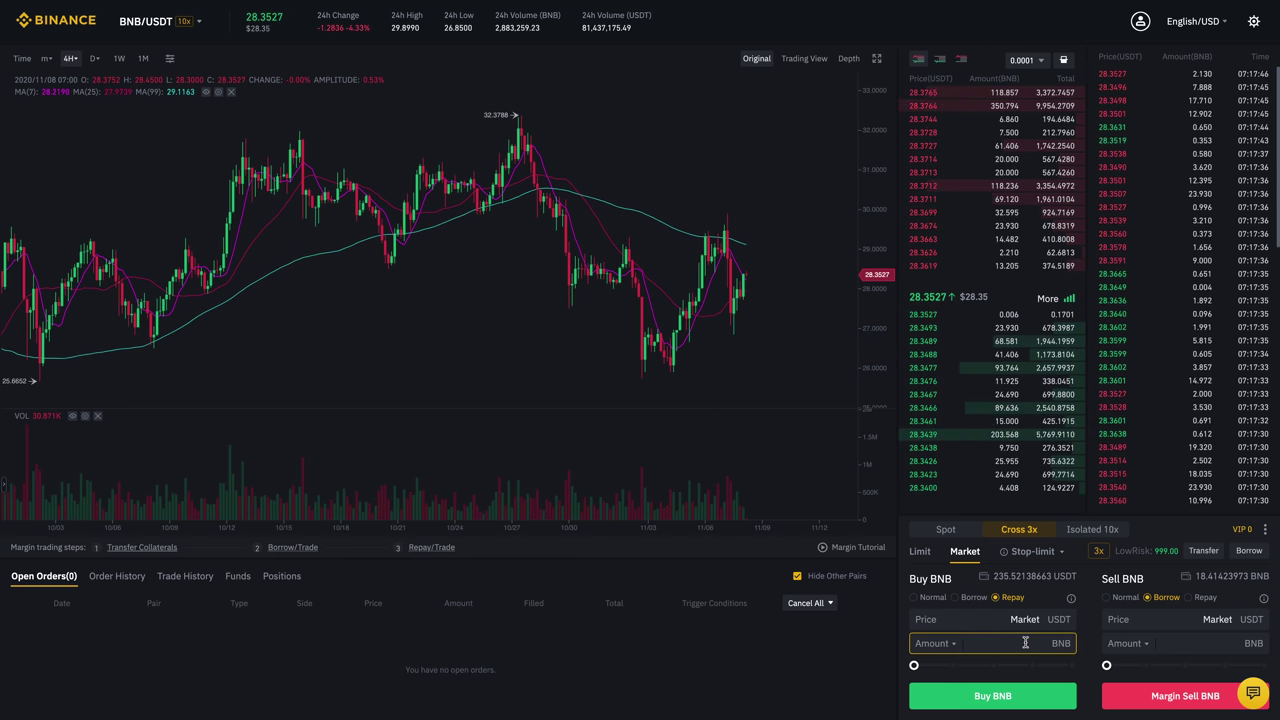
{"action": "type", "text": "0.4"}
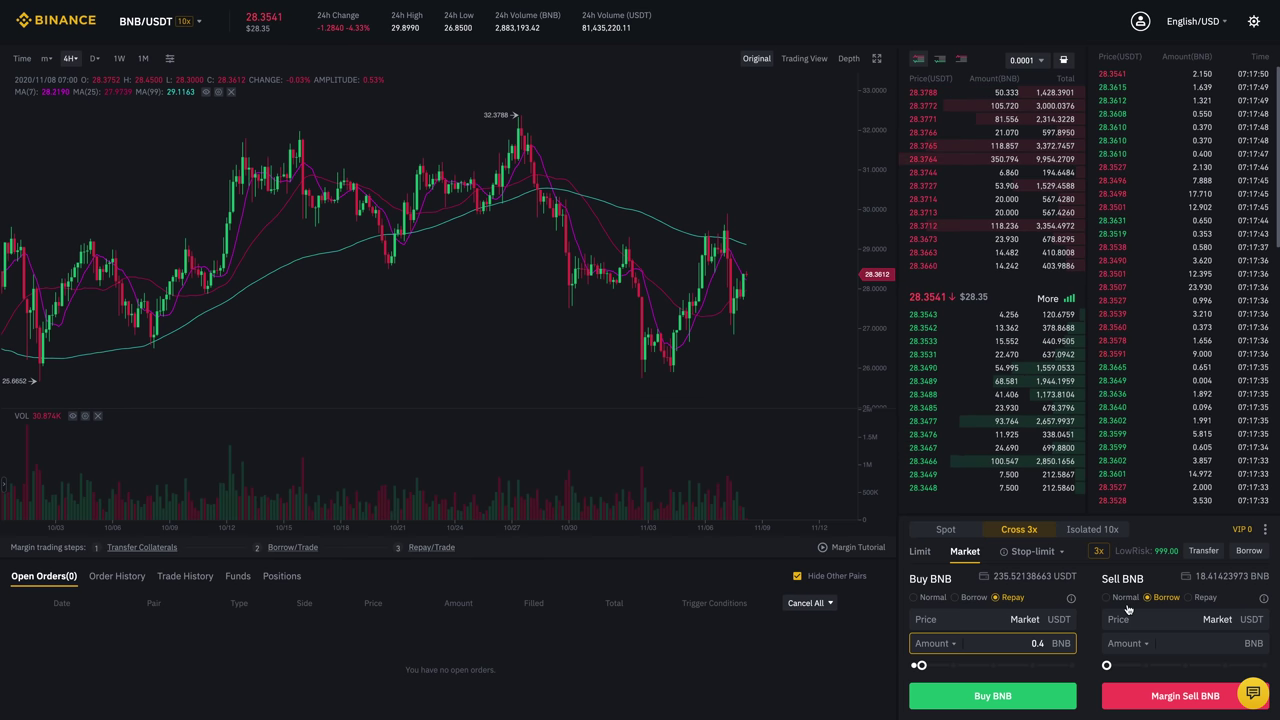
{"action": "left_click", "coordinate": [1040, 701]}
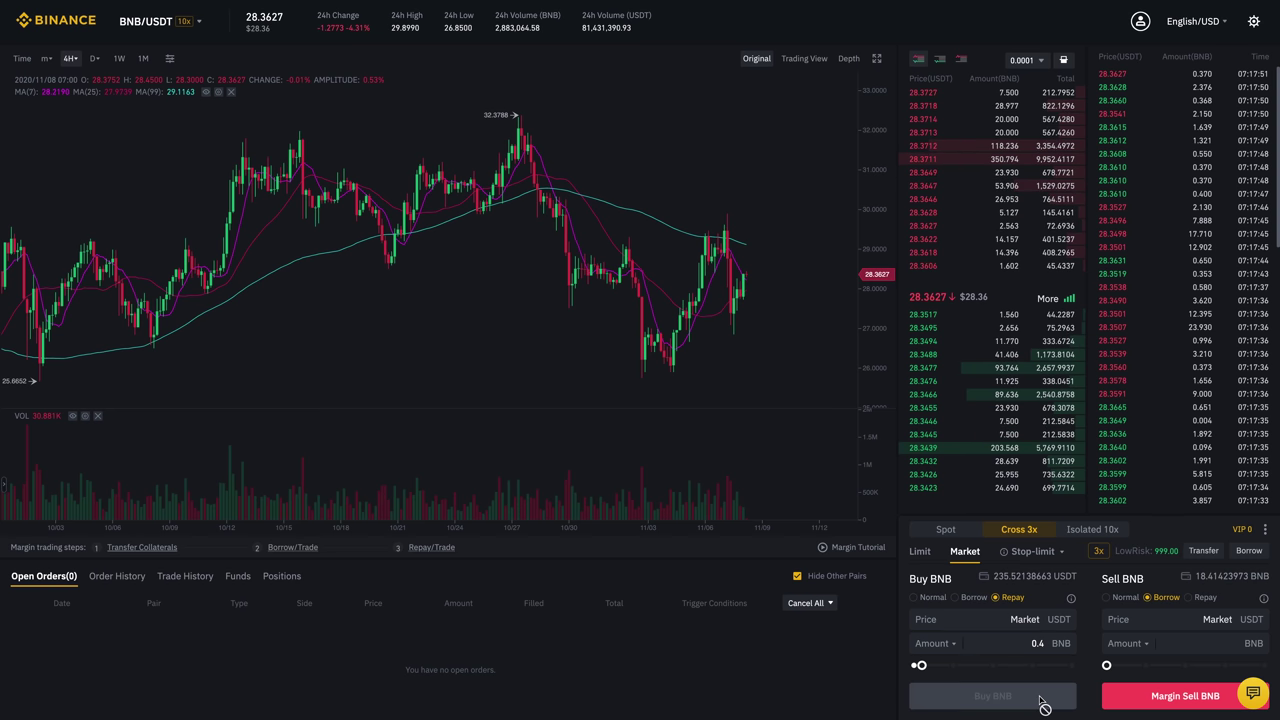